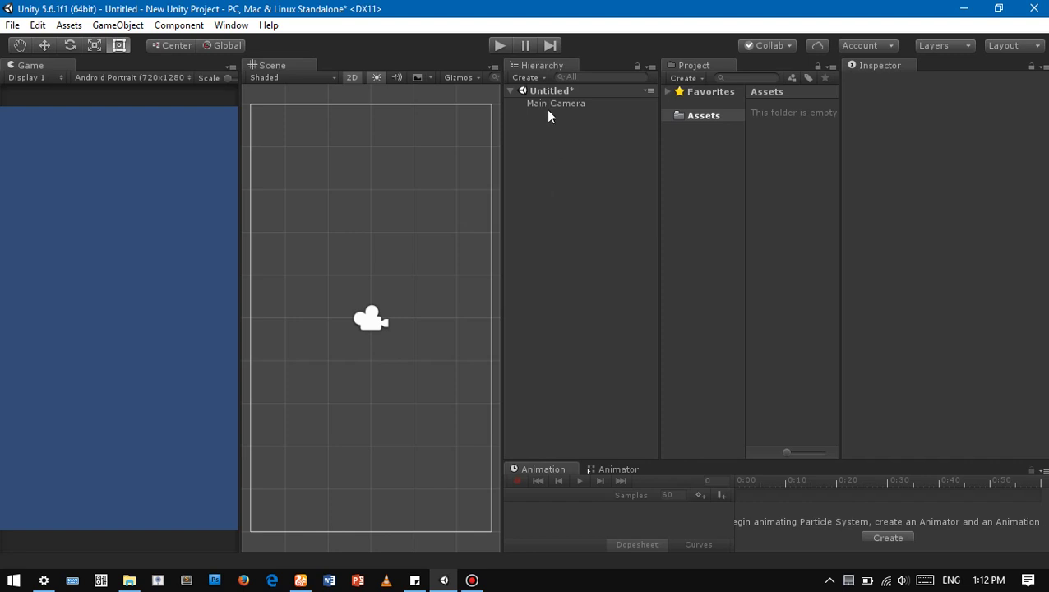
Step: Add a Particle System to the scene and set its Start Color mode to Random Color
{"action": "right_click", "coordinate": [531, 164]}
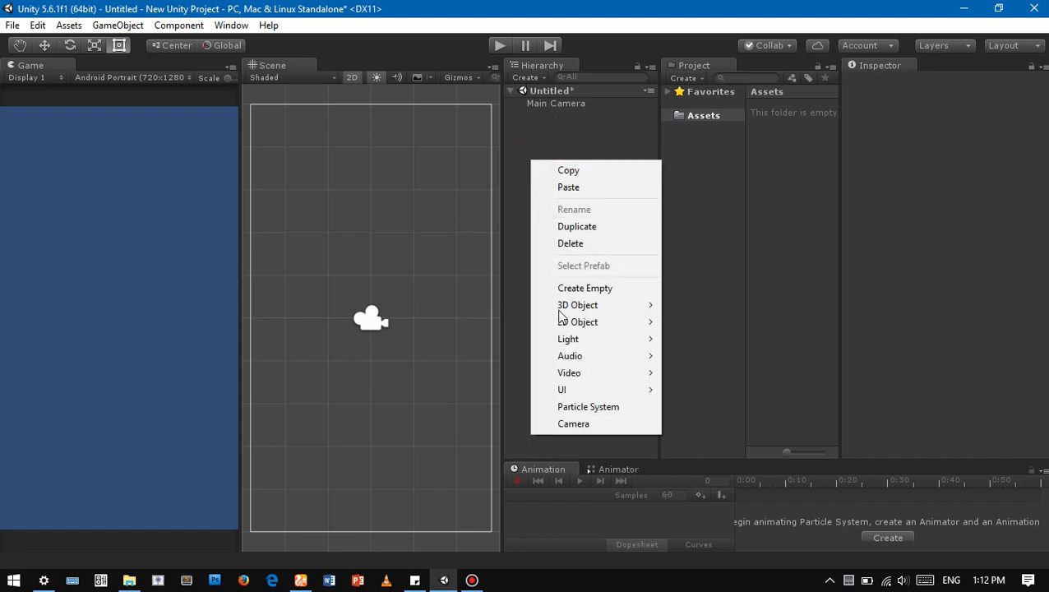
{"action": "left_click", "coordinate": [575, 406]}
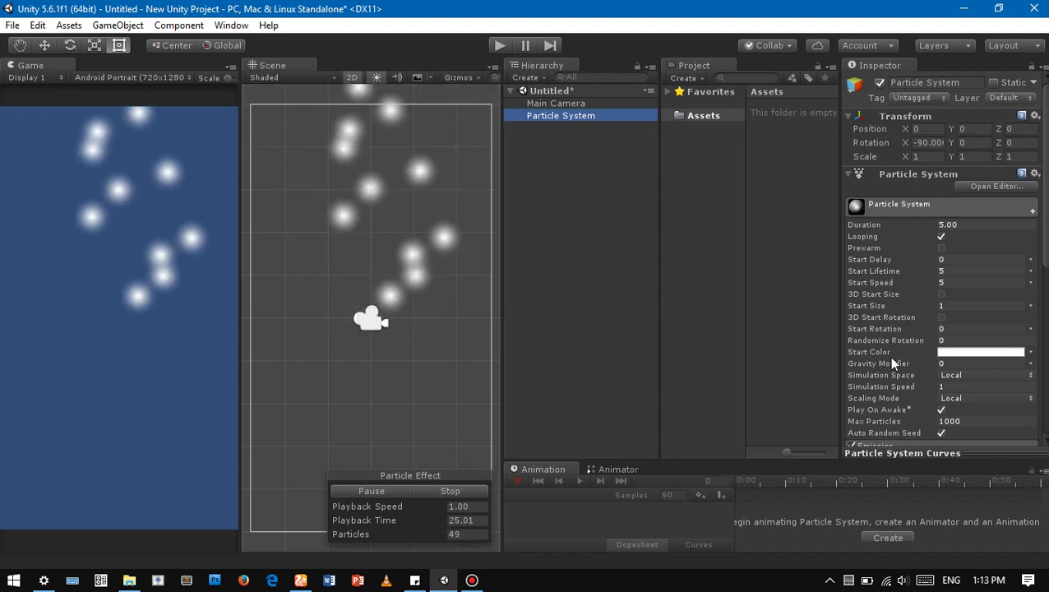
{"action": "left_click", "coordinate": [1030, 352]}
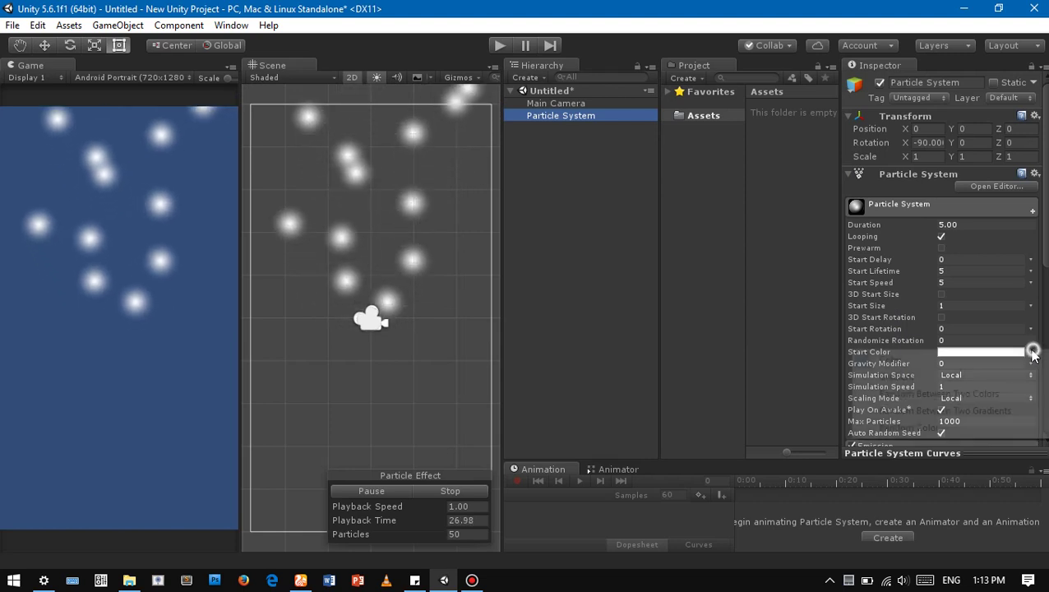
{"action": "left_click", "coordinate": [953, 426]}
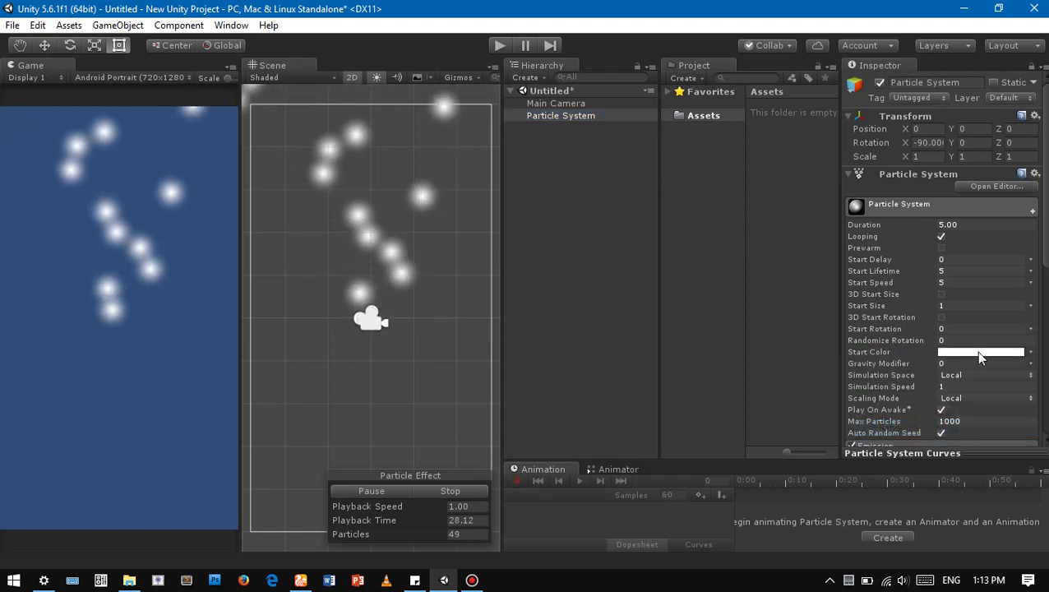
Step: Set the color key at the start of the Start Color gradient to pure red
{"action": "left_click", "coordinate": [975, 351]}
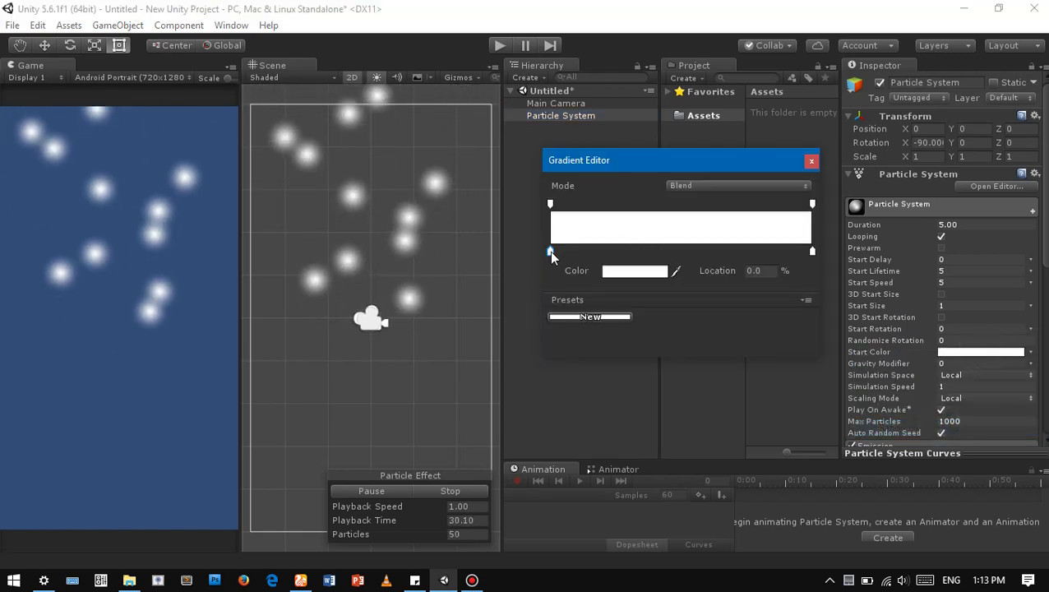
{"action": "left_click", "coordinate": [629, 270]}
{"action": "left_click_drag", "start_coordinate": [731, 155], "coordinate": [803, 112]}
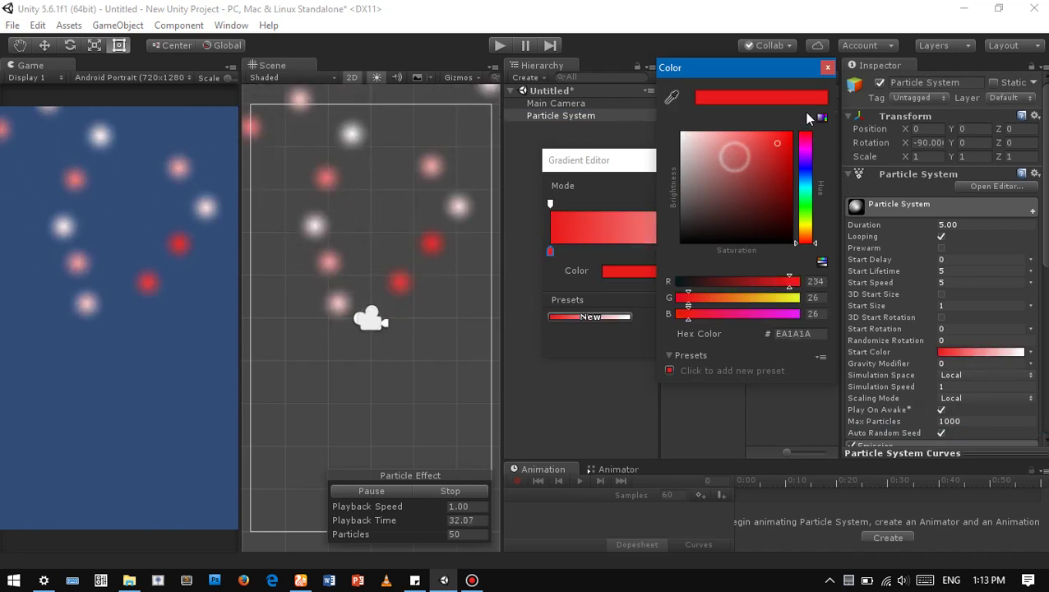
{"action": "left_click", "coordinate": [827, 66]}
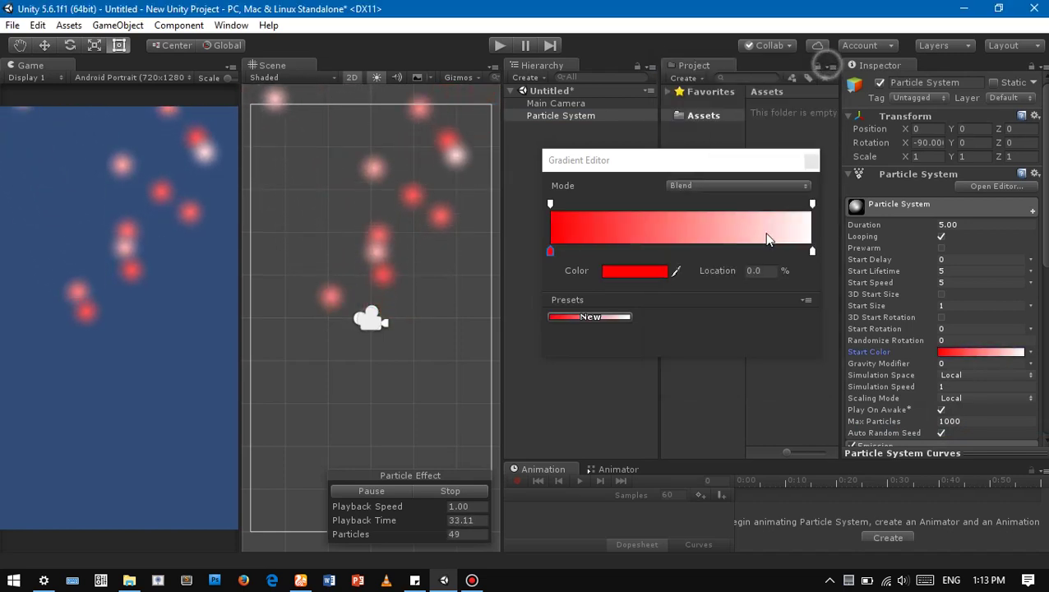
Step: Set the color key at the end of the Start Color gradient to blue 2800FF and close the gradient editor
{"action": "left_click", "coordinate": [811, 252]}
{"action": "left_click", "coordinate": [629, 271]}
{"action": "left_click_drag", "start_coordinate": [696, 189], "coordinate": [776, 136]}
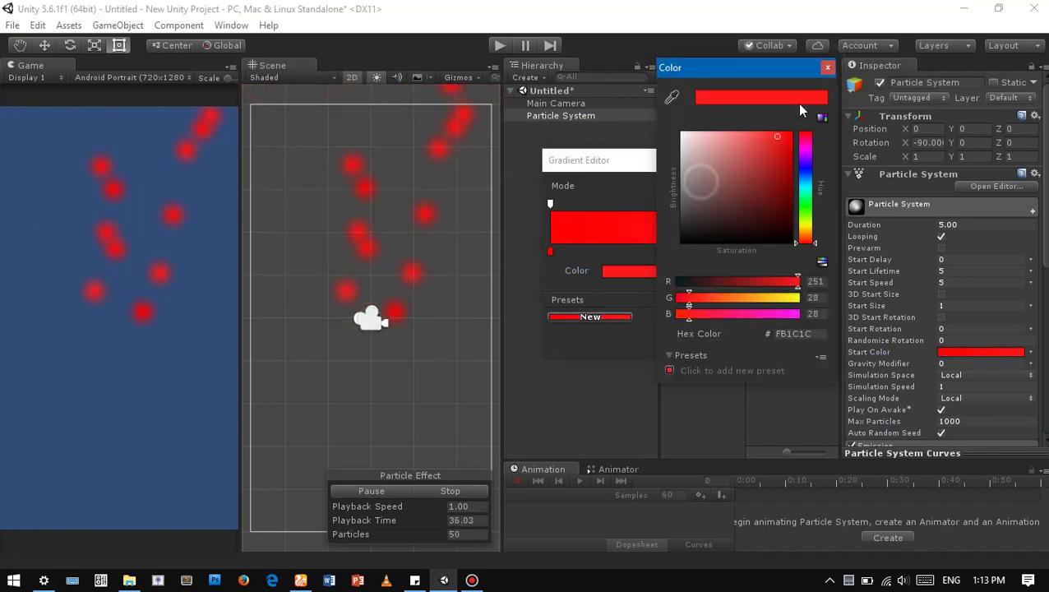
{"action": "mouse_move", "coordinate": [802, 178]}
{"action": "left_mouse_down"}
{"action": "mouse_move", "coordinate": [805, 156]}
{"action": "mouse_move", "coordinate": [809, 173]}
{"action": "left_mouse_up"}
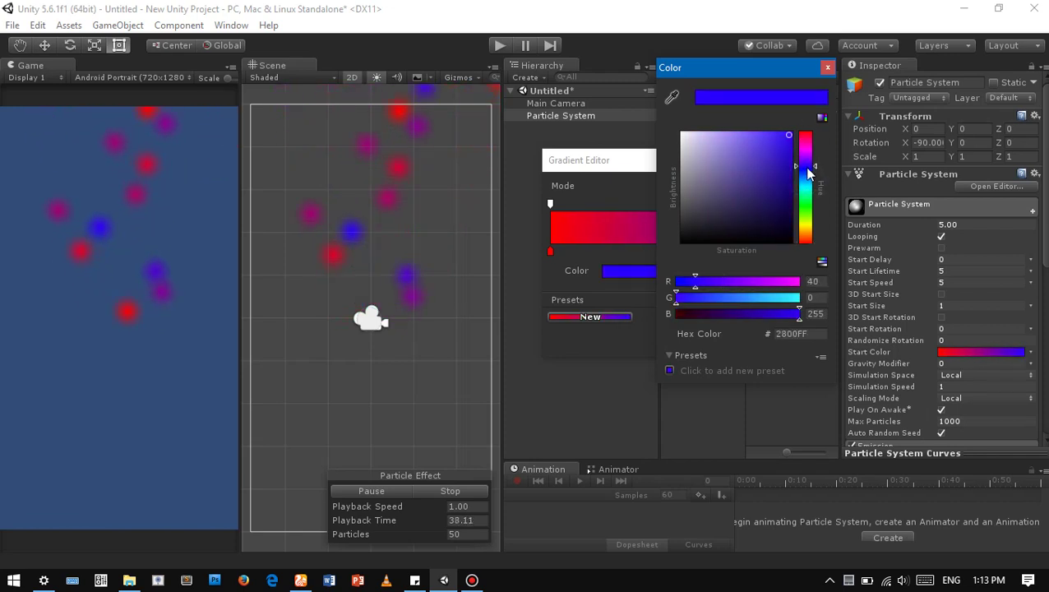
{"action": "left_click", "coordinate": [828, 69]}
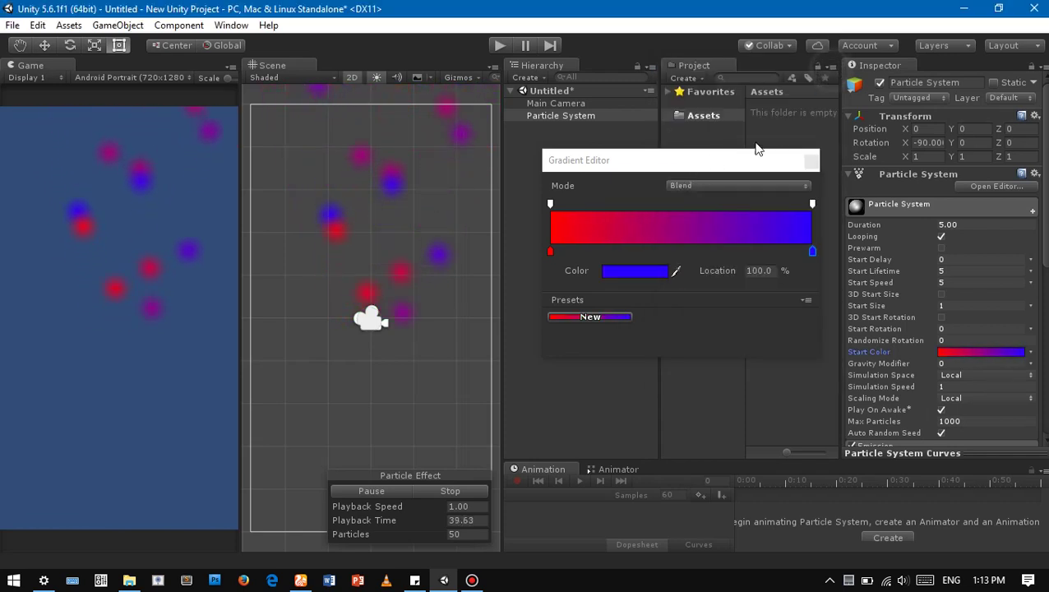
{"action": "left_click", "coordinate": [809, 163]}
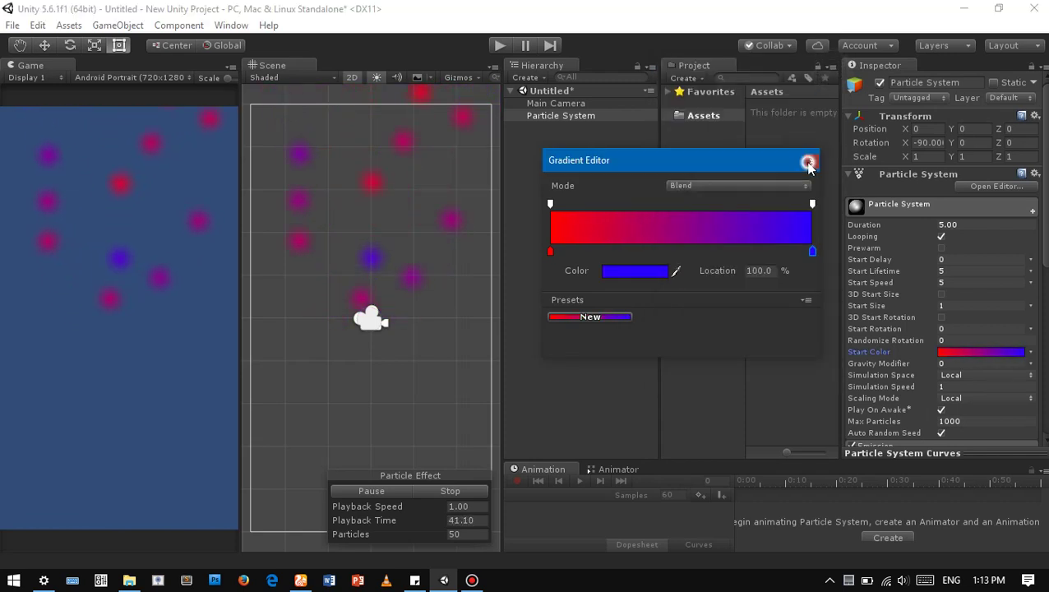
Step: Collapse the particle system's main settings and expand its Renderer module
{"action": "left_click", "coordinate": [549, 116]}
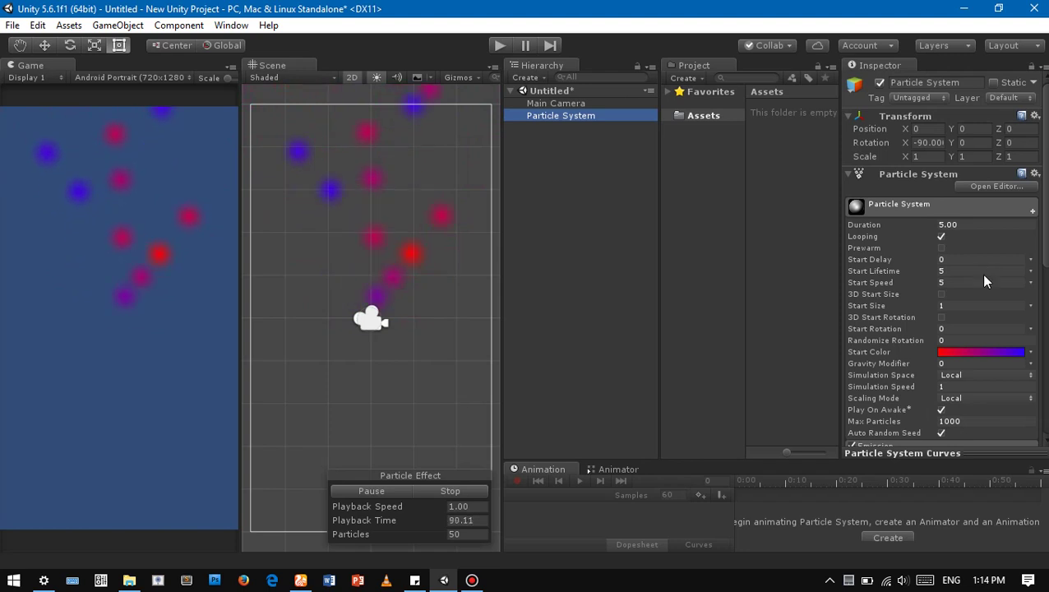
{"action": "scroll", "coordinate": [985, 282], "scroll_direction": "down", "scroll_amount": 5}
{"action": "scroll", "coordinate": [949, 263], "scroll_direction": "up", "scroll_amount": 3}
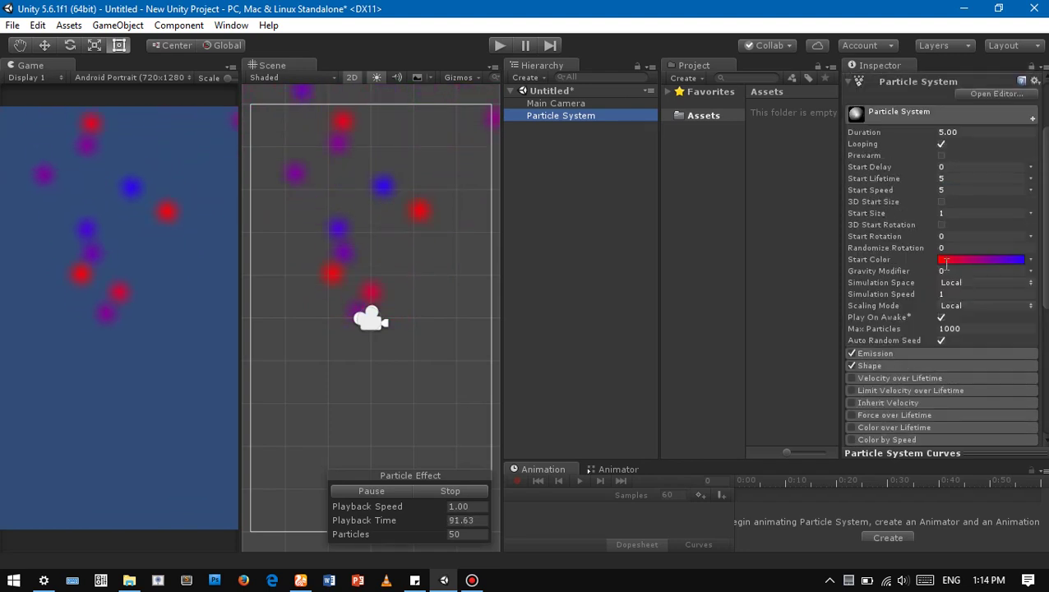
{"action": "left_click", "coordinate": [935, 115]}
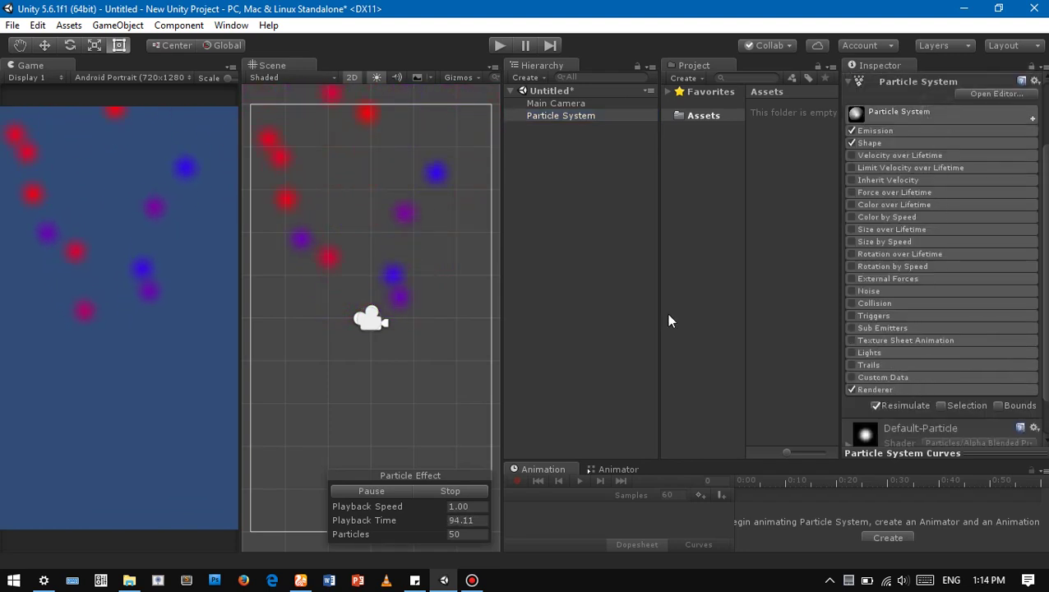
{"action": "left_click", "coordinate": [919, 393]}
{"action": "scroll", "coordinate": [924, 391], "scroll_direction": "down", "scroll_amount": 2}
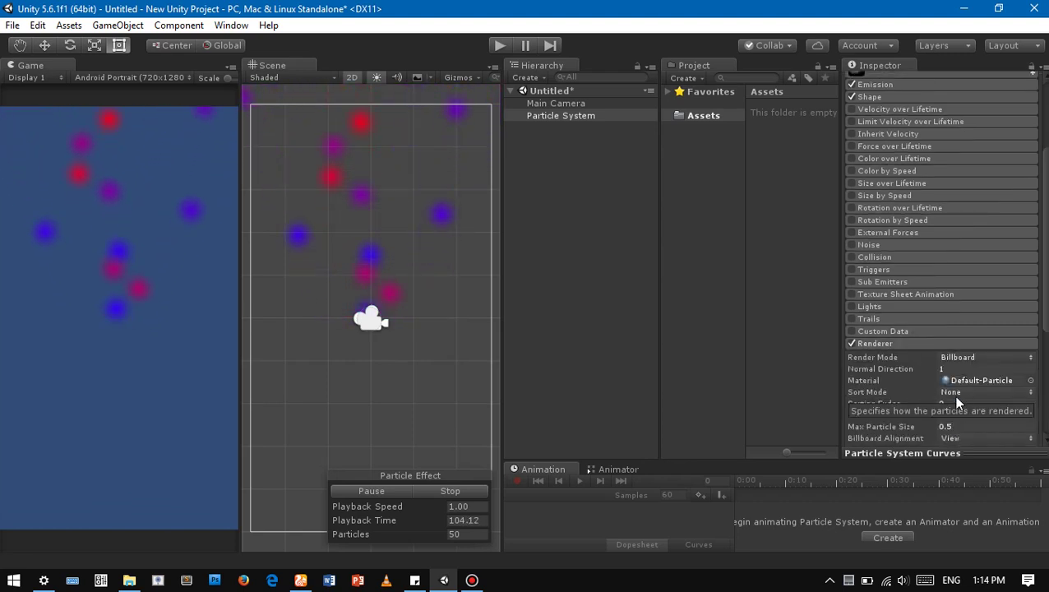
{"action": "scroll", "coordinate": [956, 390], "scroll_direction": "down", "scroll_amount": 4}
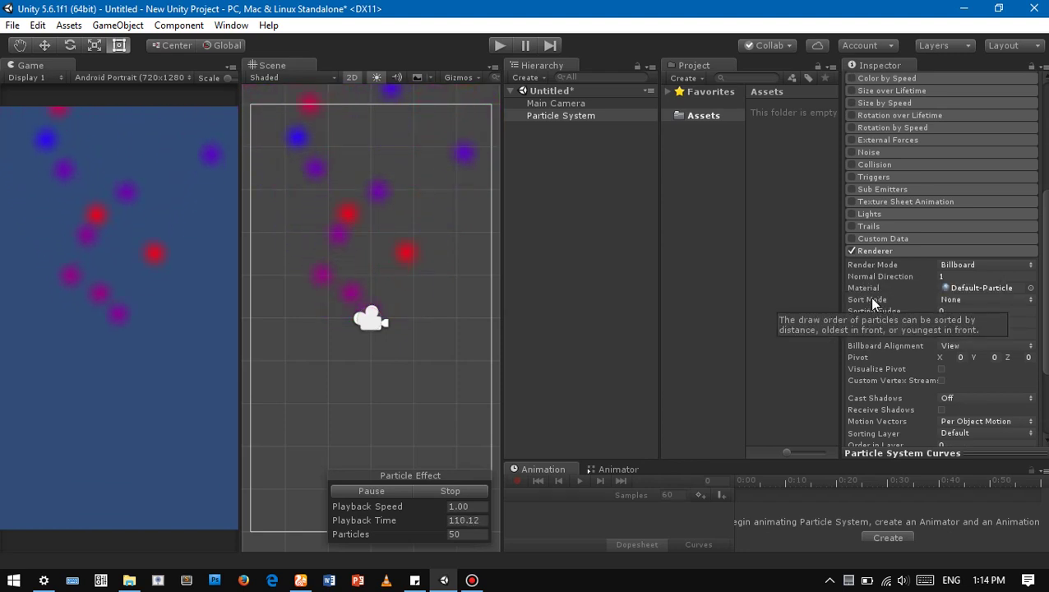
Step: Assign the Sprites-Default material to the particle system's renderer
{"action": "left_click", "coordinate": [1030, 288]}
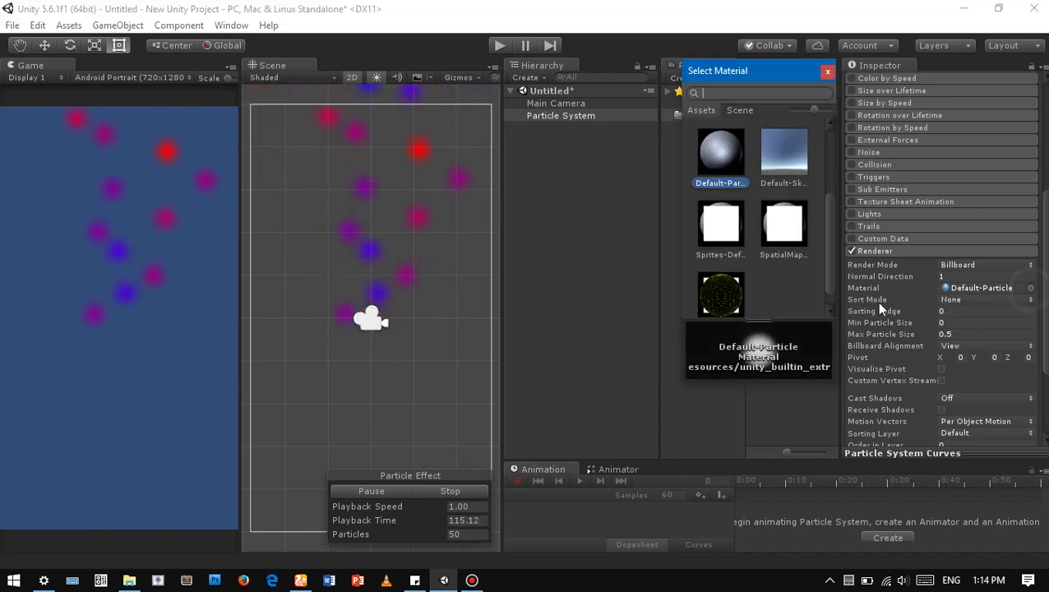
{"action": "left_click", "coordinate": [729, 239]}
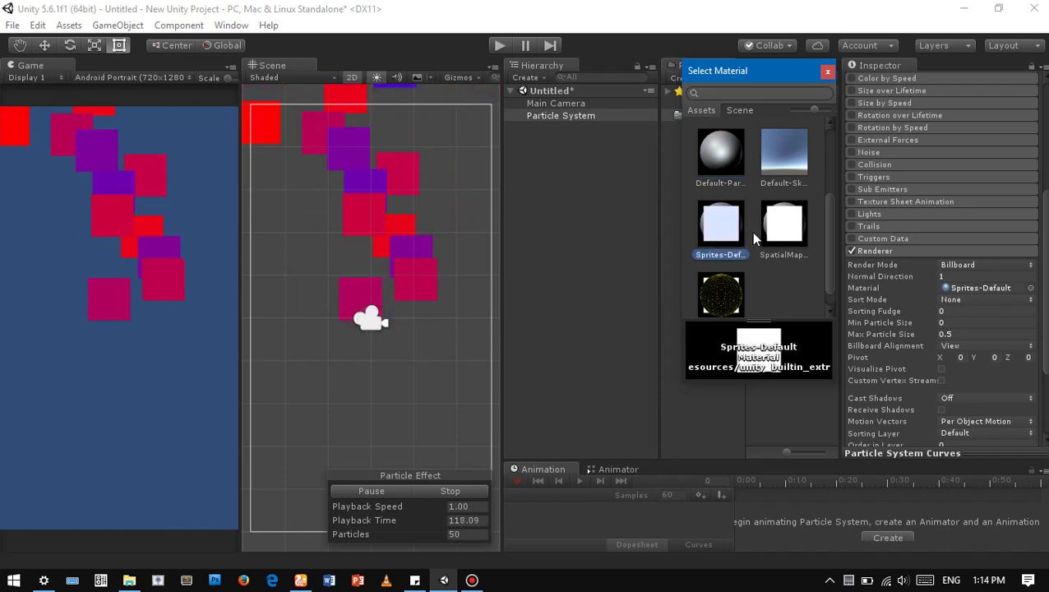
{"action": "left_click", "coordinate": [827, 72]}
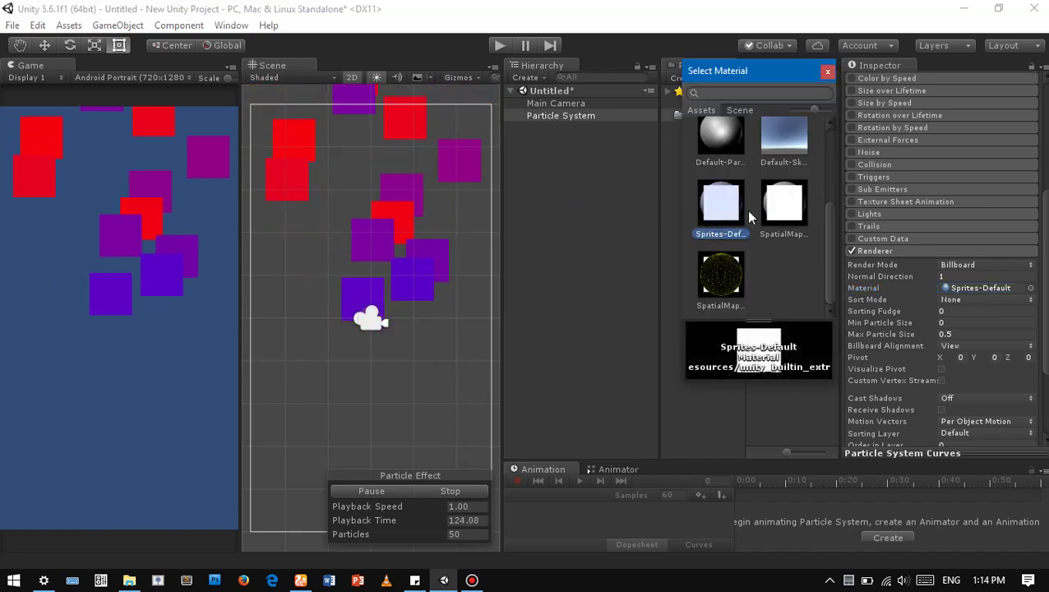
{"action": "left_click", "coordinate": [826, 71]}
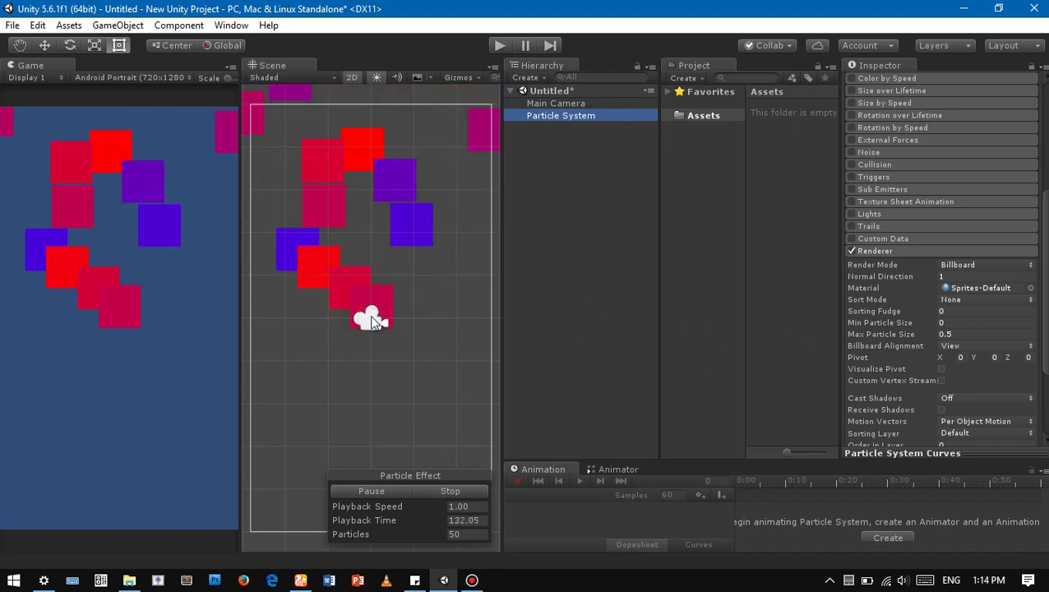
Step: Set the renderer's Render Mode to Vertical Billboard and collapse the Renderer module
{"action": "left_click", "coordinate": [966, 268]}
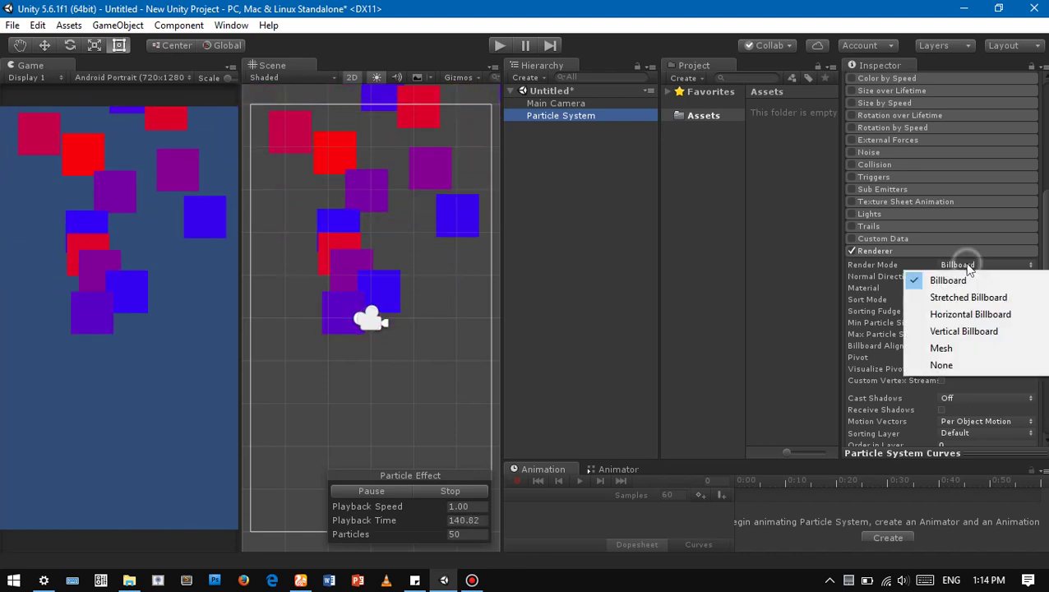
{"action": "left_click", "coordinate": [963, 331]}
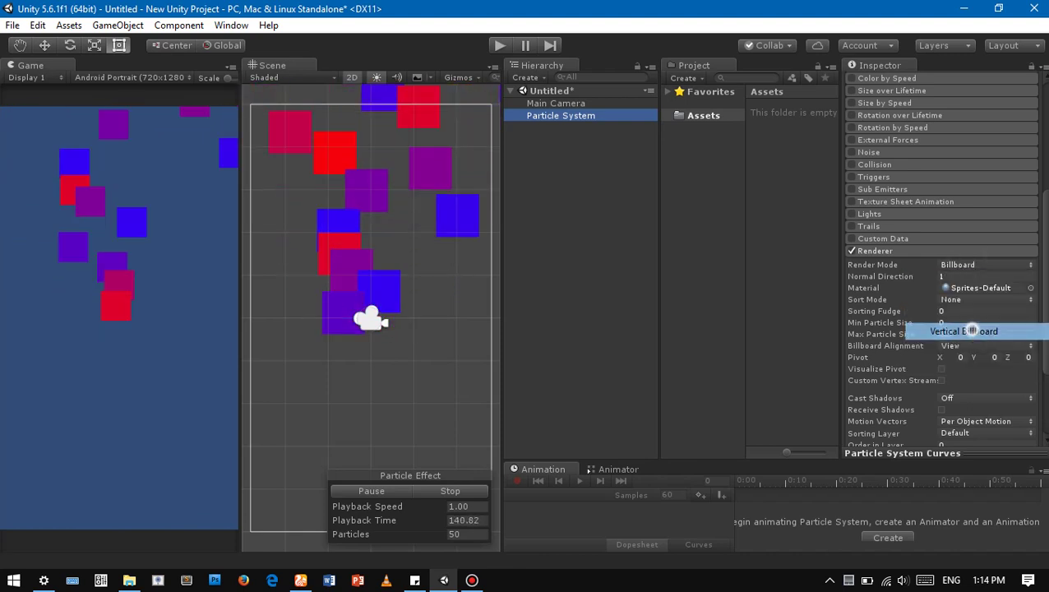
{"action": "left_click", "coordinate": [570, 117]}
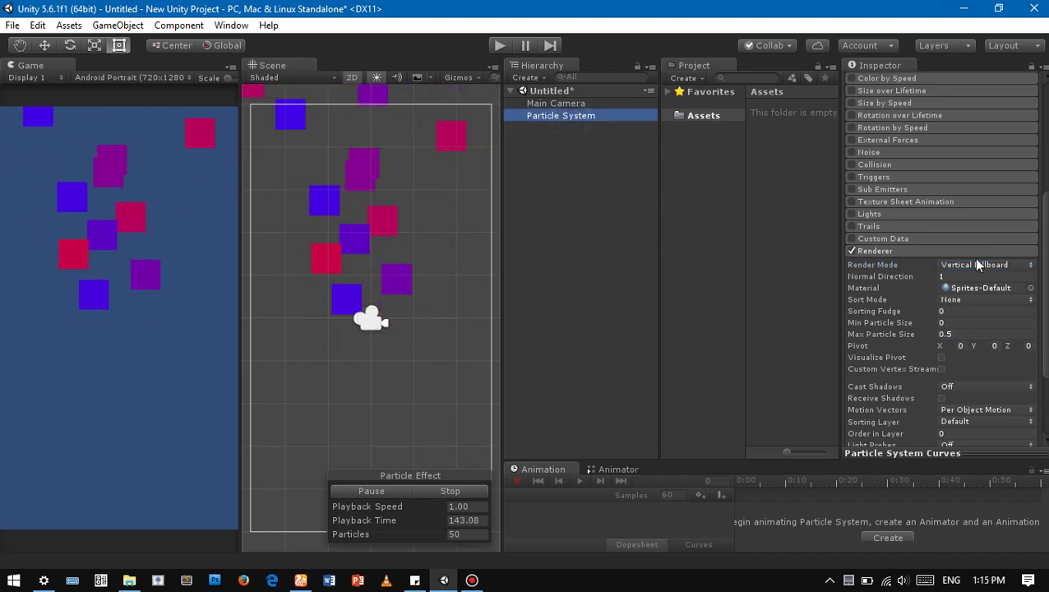
{"action": "left_click", "coordinate": [896, 252]}
Step: Expand the particle system's main settings and set the Gravity Modifier to 0.2
{"action": "scroll", "coordinate": [918, 320], "scroll_direction": "up", "scroll_amount": 5}
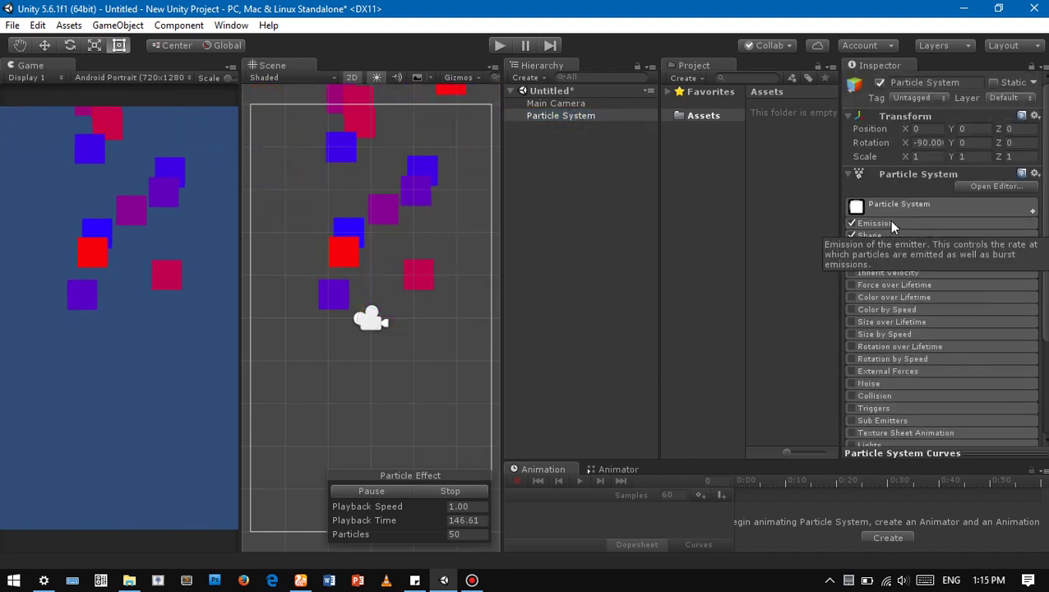
{"action": "left_click", "coordinate": [891, 220]}
{"action": "left_click", "coordinate": [922, 221]}
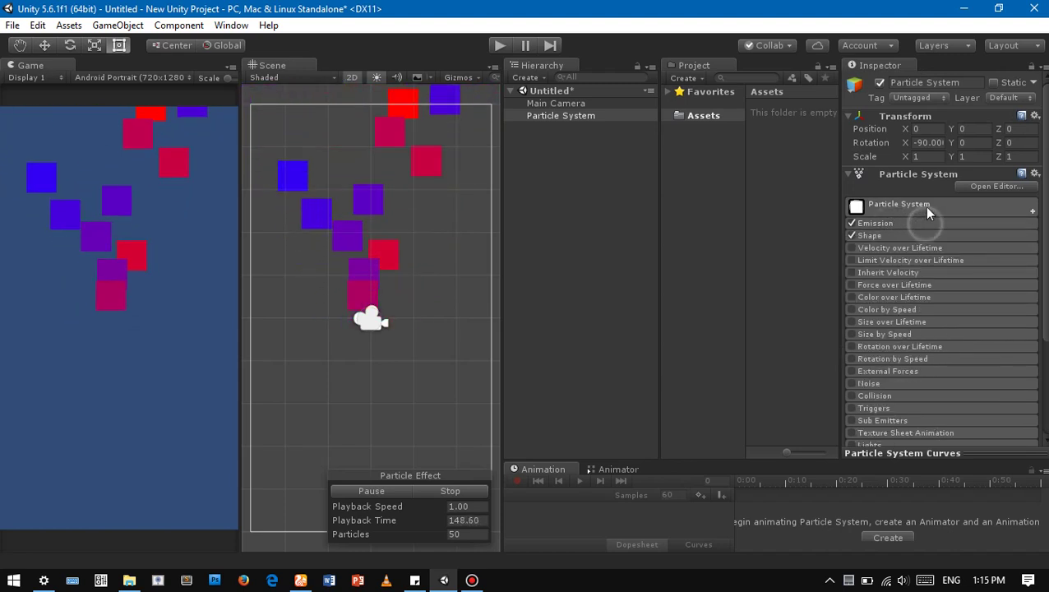
{"action": "left_click", "coordinate": [926, 208]}
{"action": "left_click", "coordinate": [556, 116]}
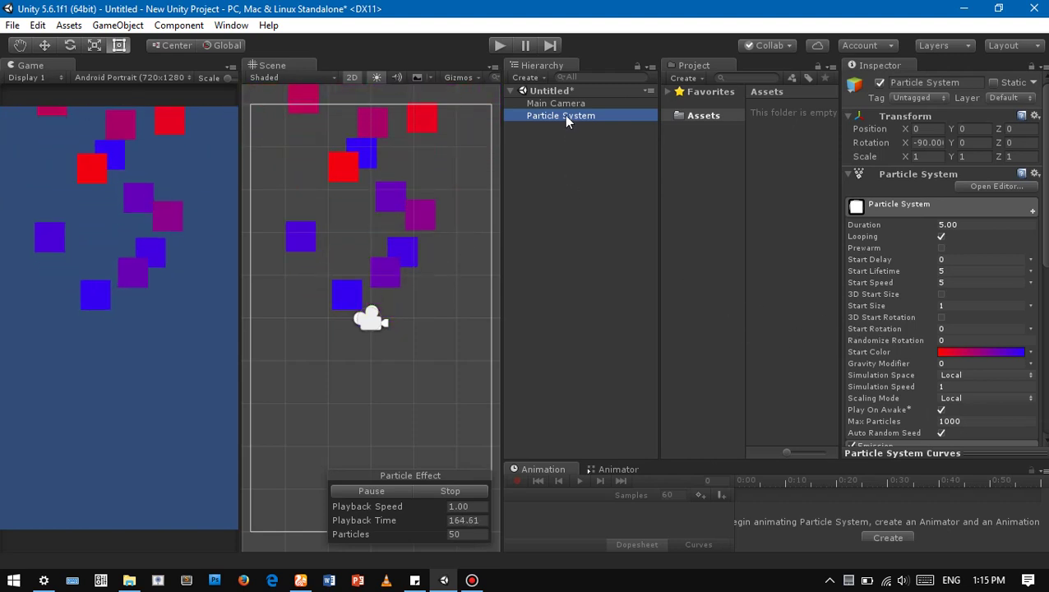
{"action": "left_click", "coordinate": [957, 362]}
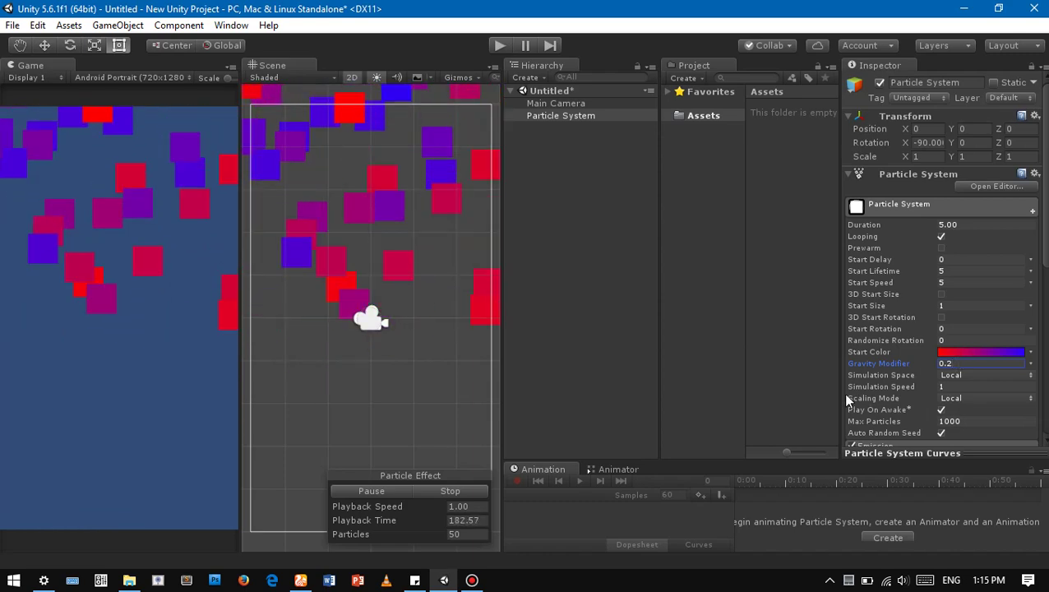
Step: Set the particles' Start Size to Random Between Two Constants, ranging from 0.1 to 0.2
{"action": "left_click", "coordinate": [944, 305]}
{"action": "left_click", "coordinate": [550, 116]}
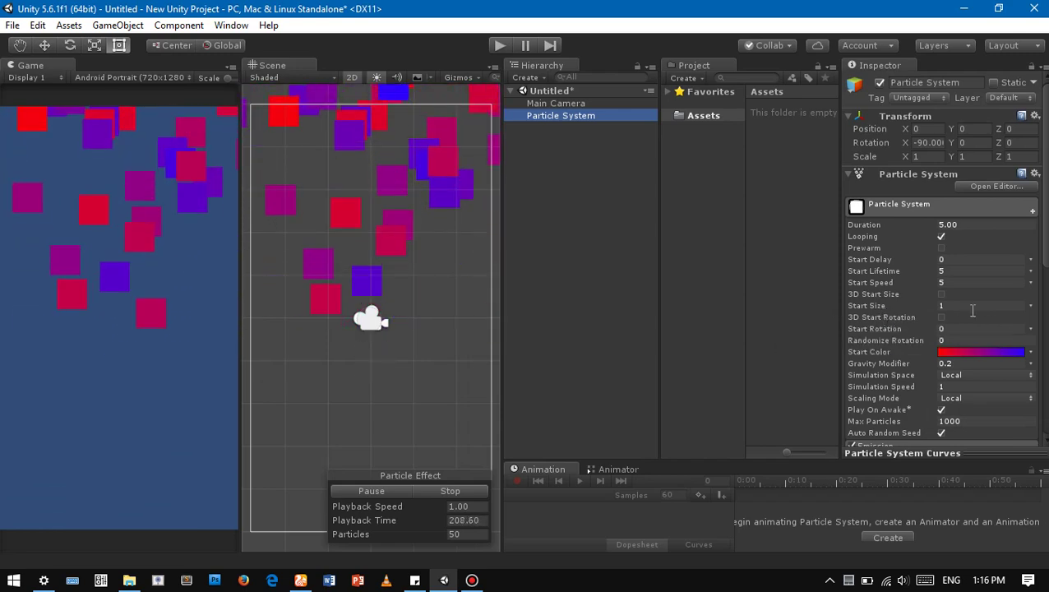
{"action": "left_click", "coordinate": [1030, 306]}
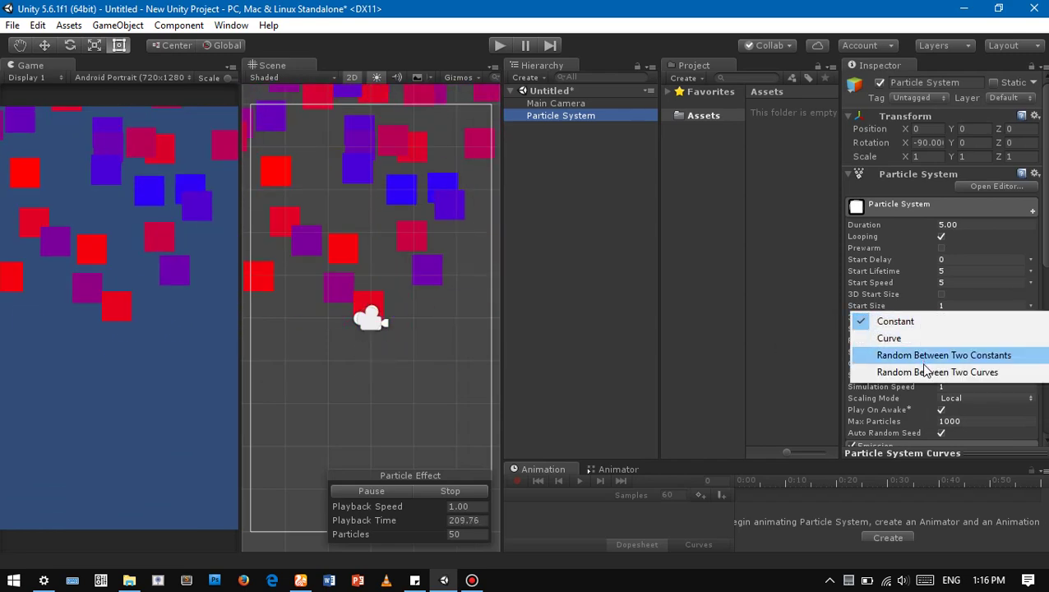
{"action": "left_click", "coordinate": [928, 355]}
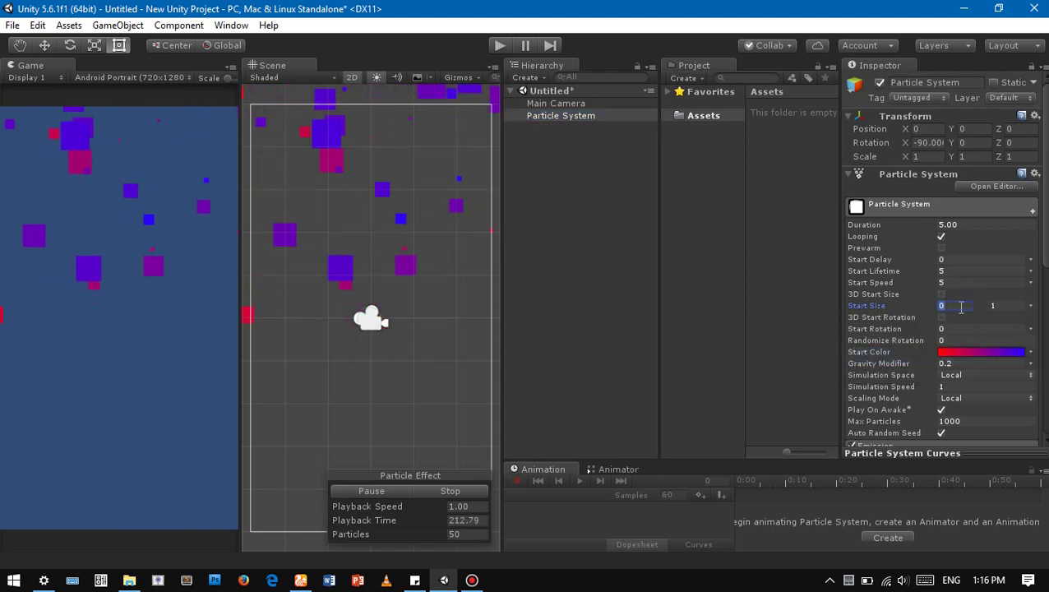
{"action": "type", "text": "0.1"}
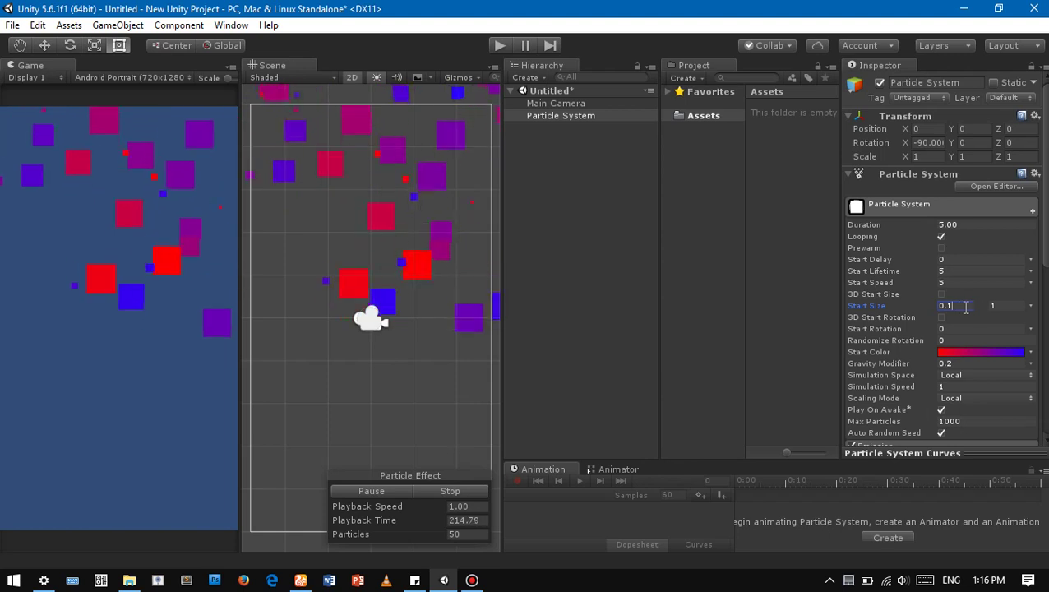
{"action": "left_click", "coordinate": [1008, 304]}
{"action": "type", "text": "0.2"}
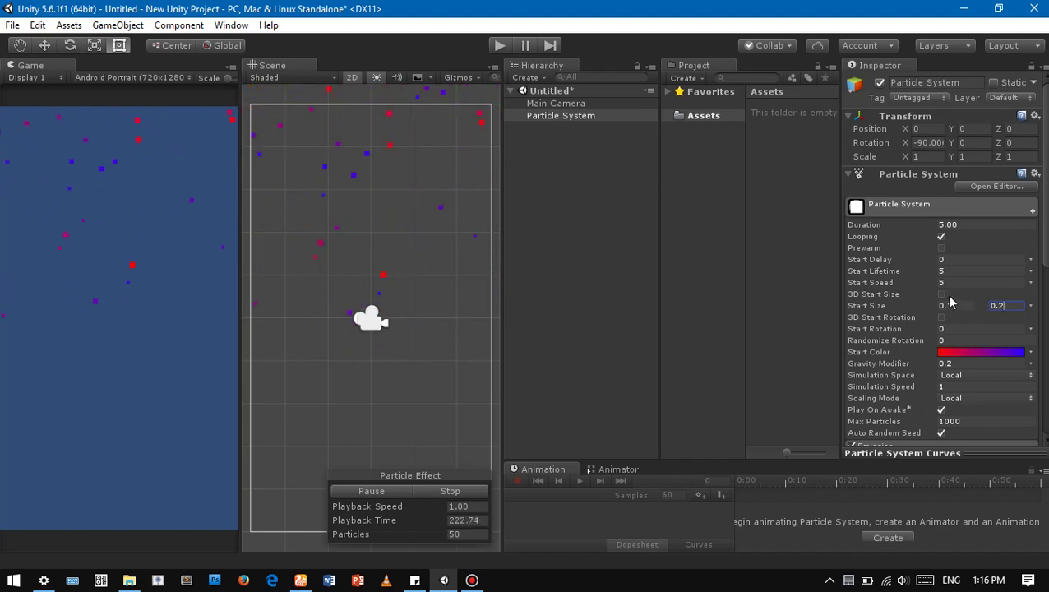
Step: Change the particle system's emission Shape to Box and collapse the Shape module
{"action": "left_click", "coordinate": [942, 210]}
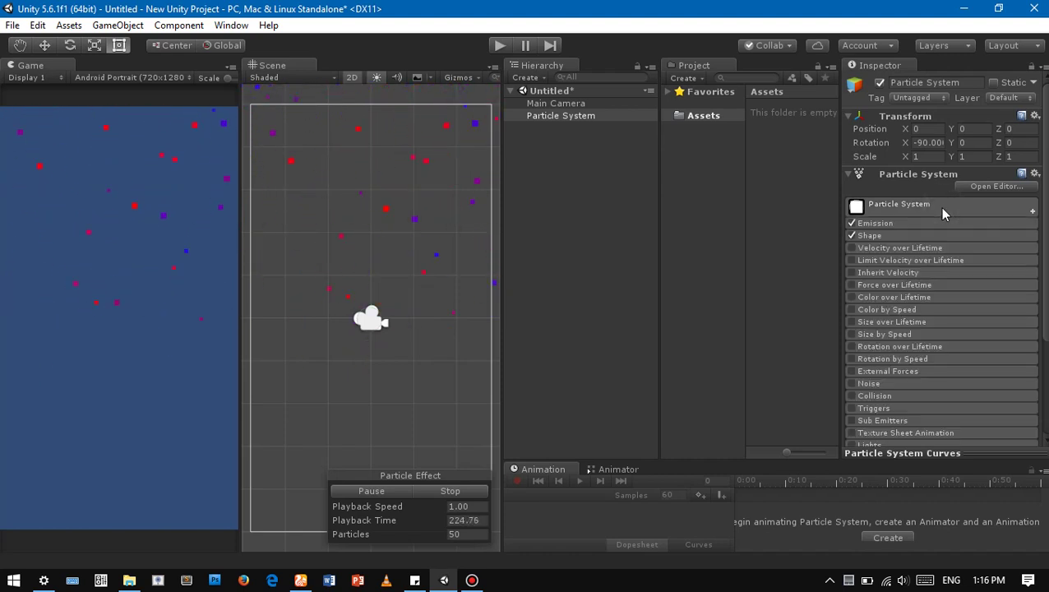
{"action": "left_click", "coordinate": [573, 115]}
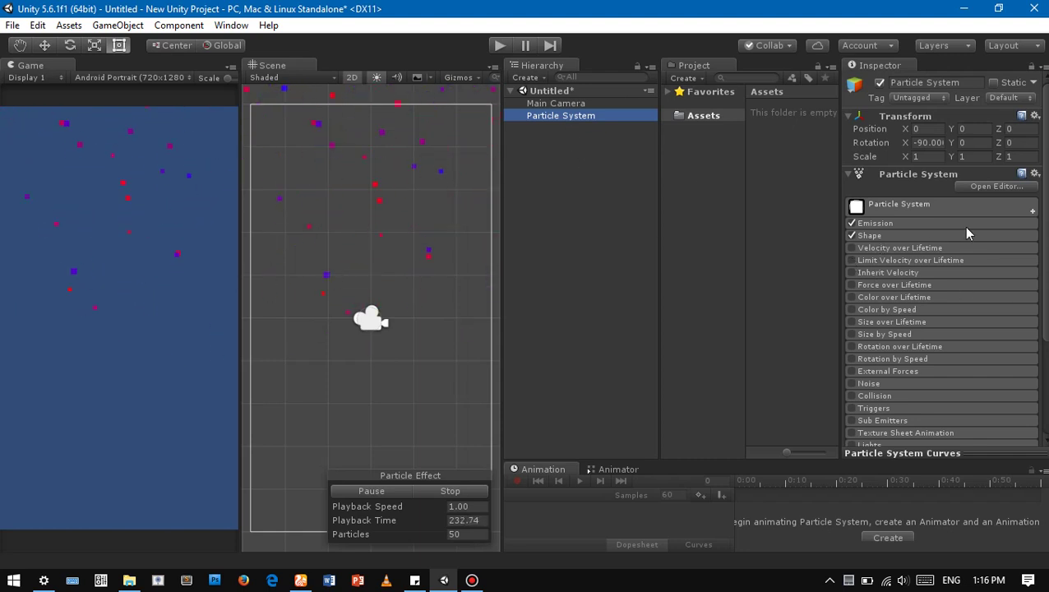
{"action": "left_click", "coordinate": [919, 237]}
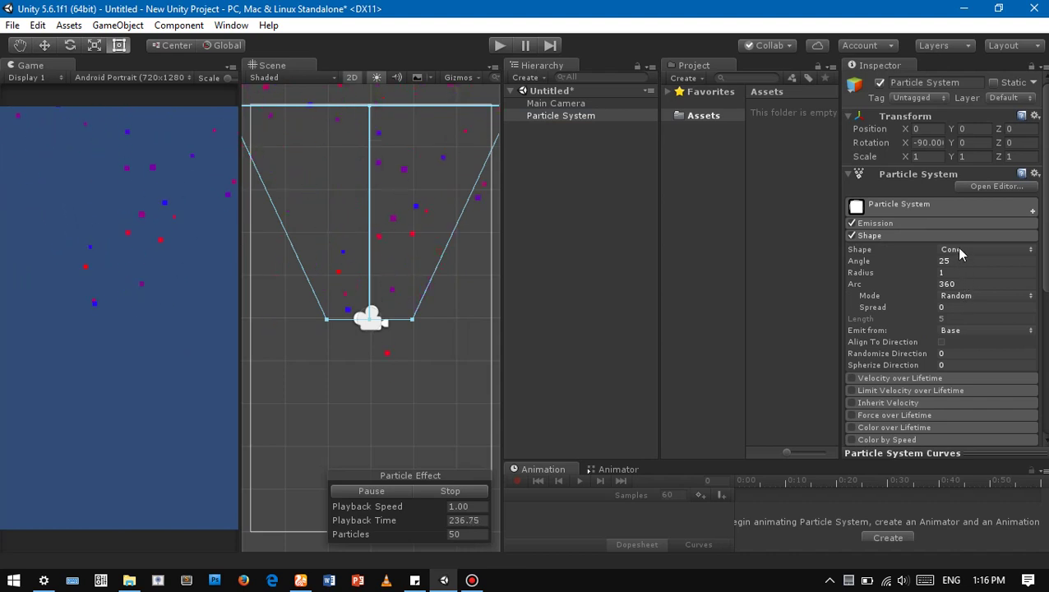
{"action": "left_click", "coordinate": [547, 103]}
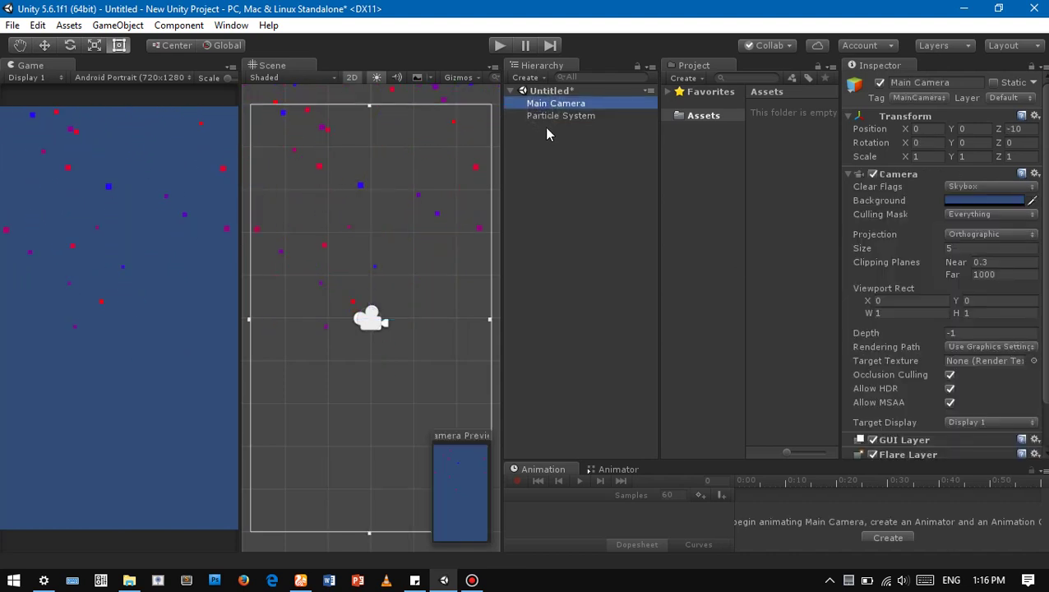
{"action": "left_click", "coordinate": [552, 116]}
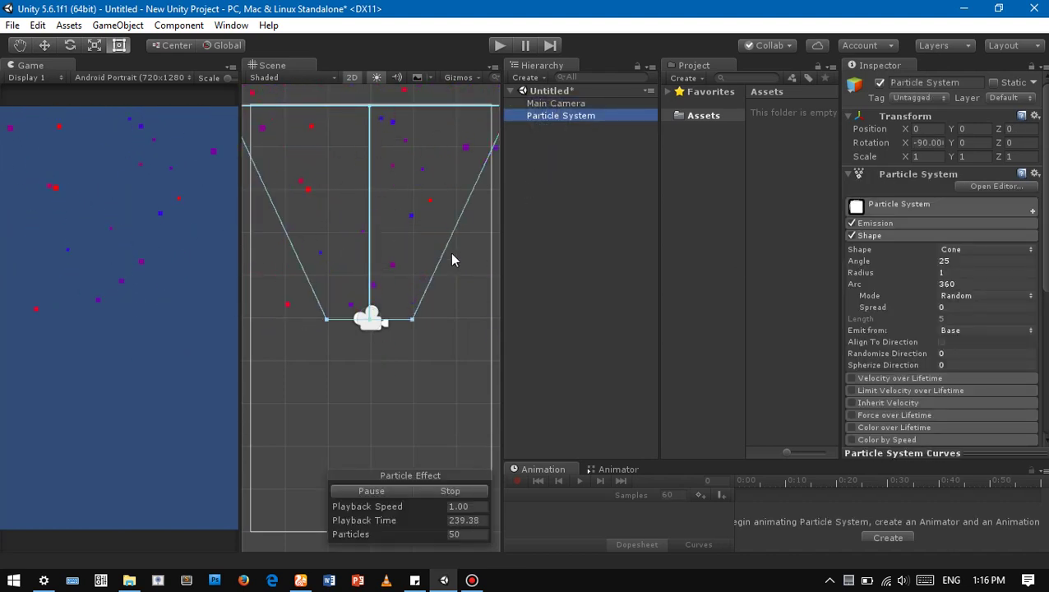
{"action": "left_click", "coordinate": [976, 250]}
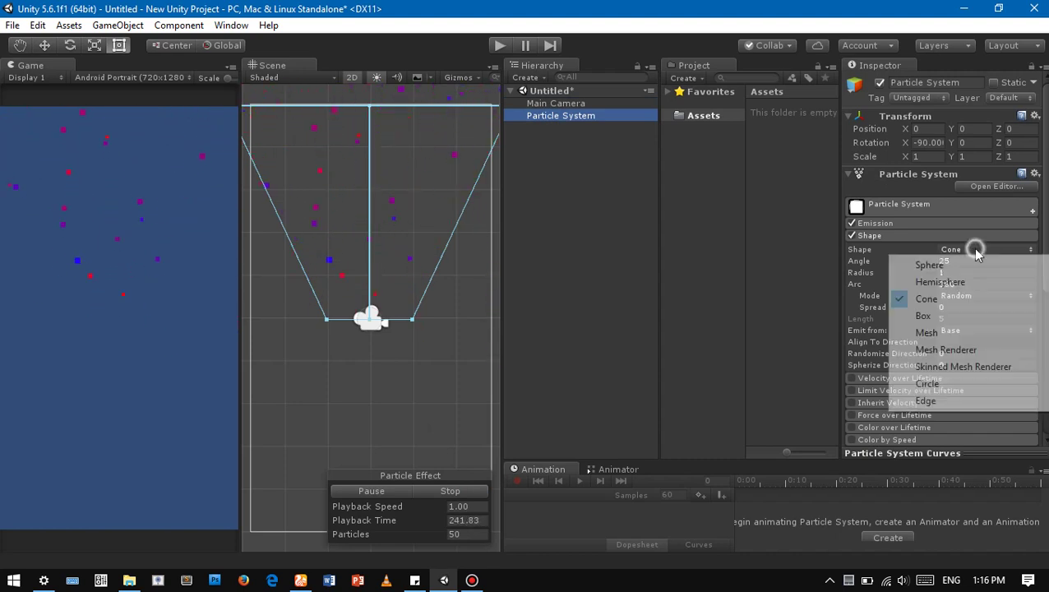
{"action": "left_click", "coordinate": [970, 319]}
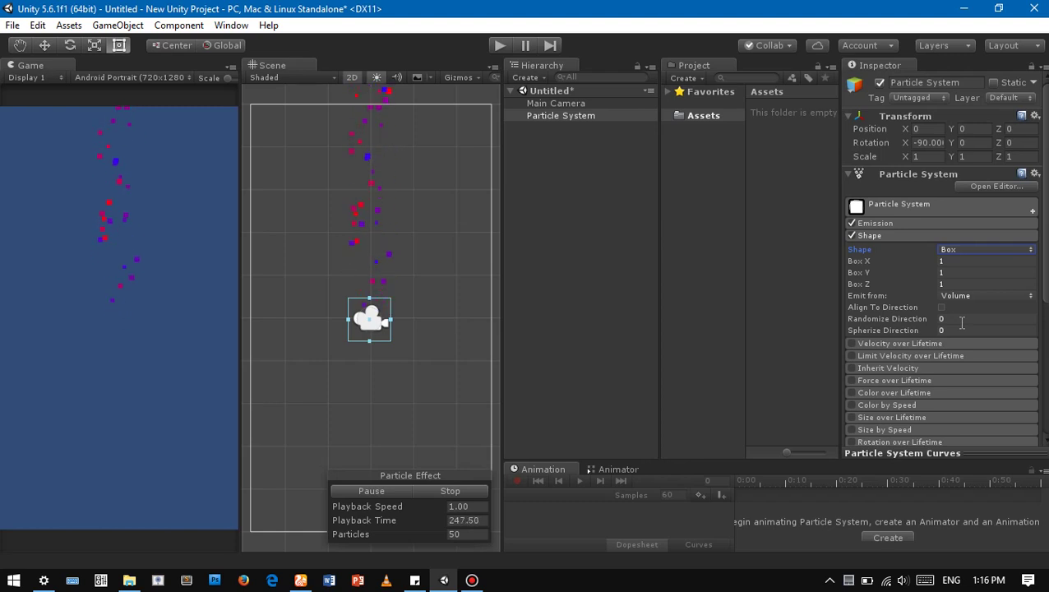
{"action": "left_click", "coordinate": [900, 237]}
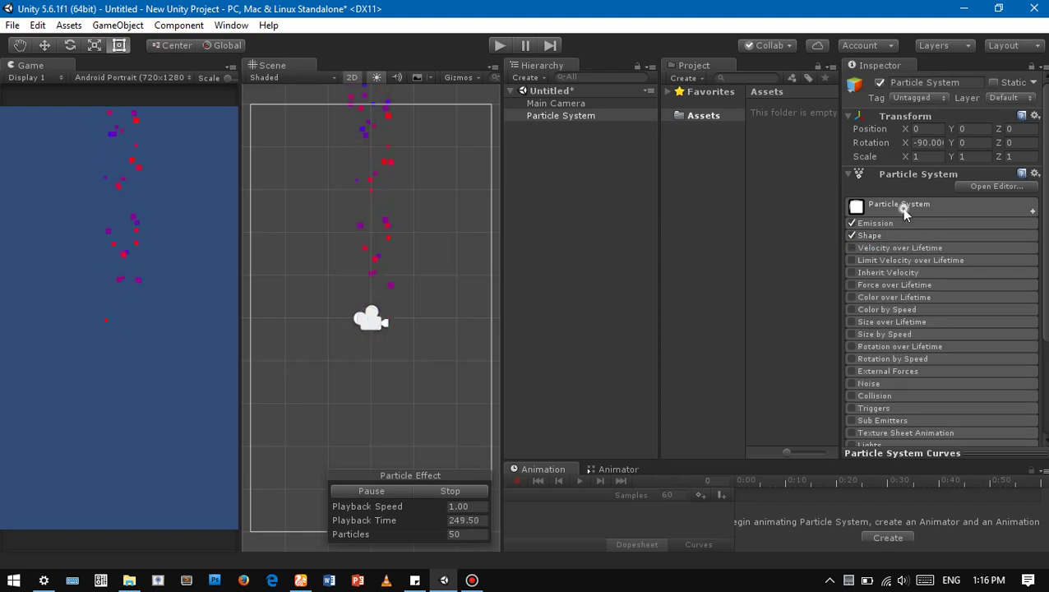
{"action": "left_click", "coordinate": [904, 211]}
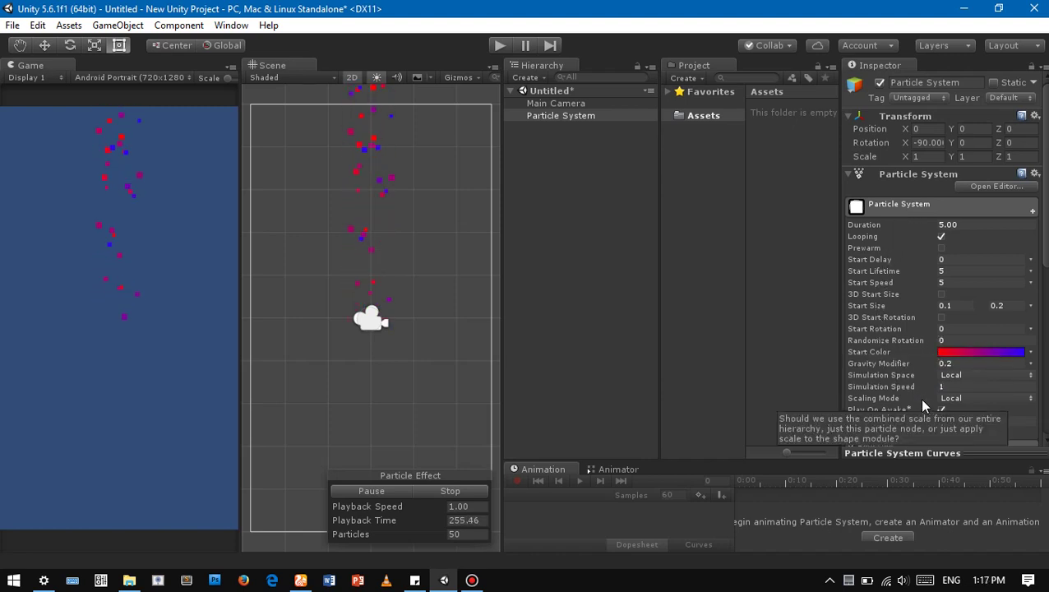
{"action": "left_click", "coordinate": [898, 207]}
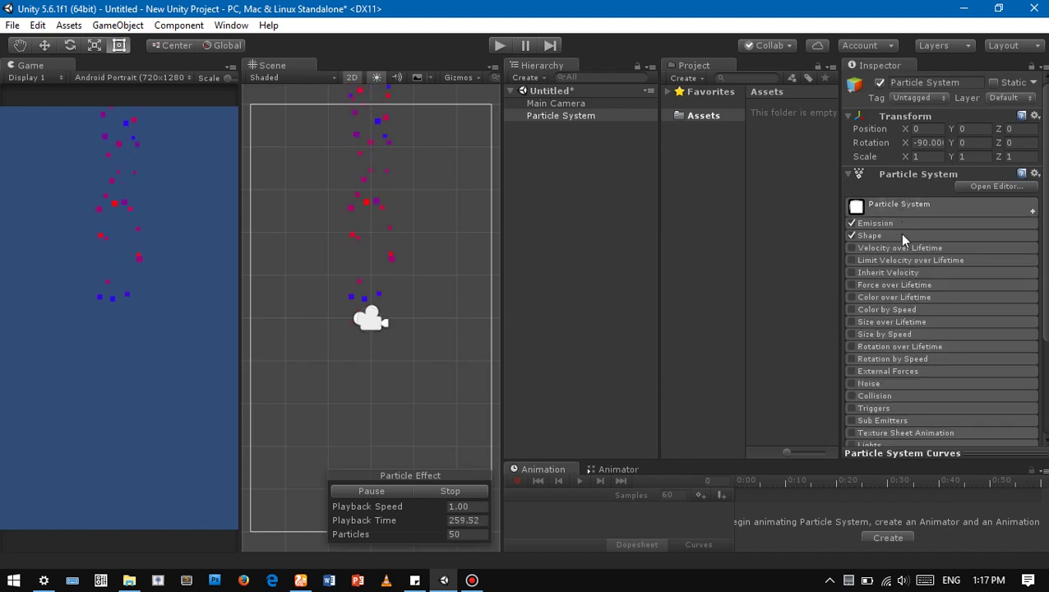
{"action": "left_click", "coordinate": [901, 236]}
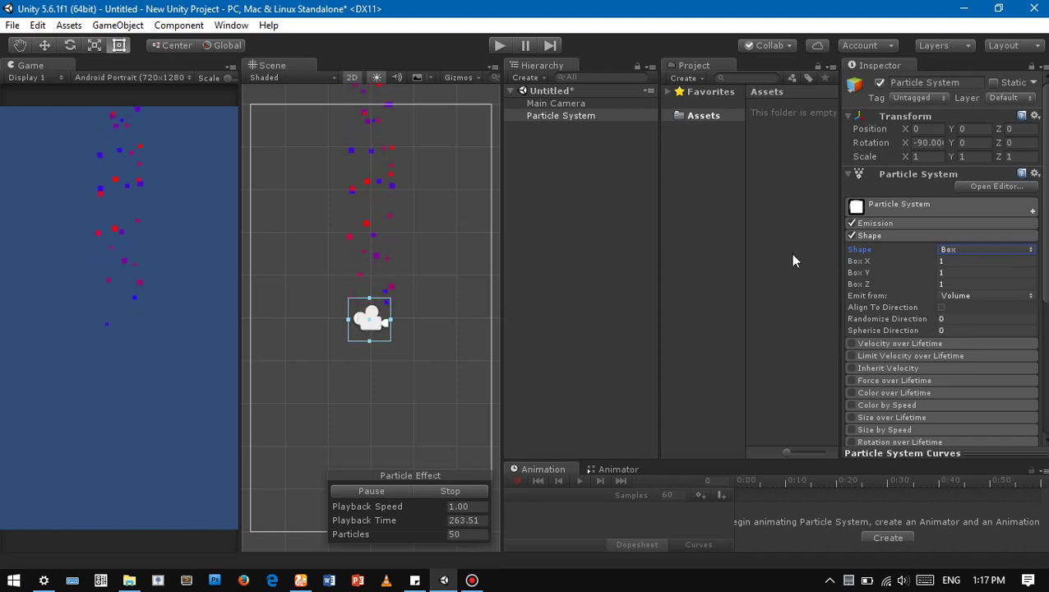
{"action": "left_click", "coordinate": [900, 237]}
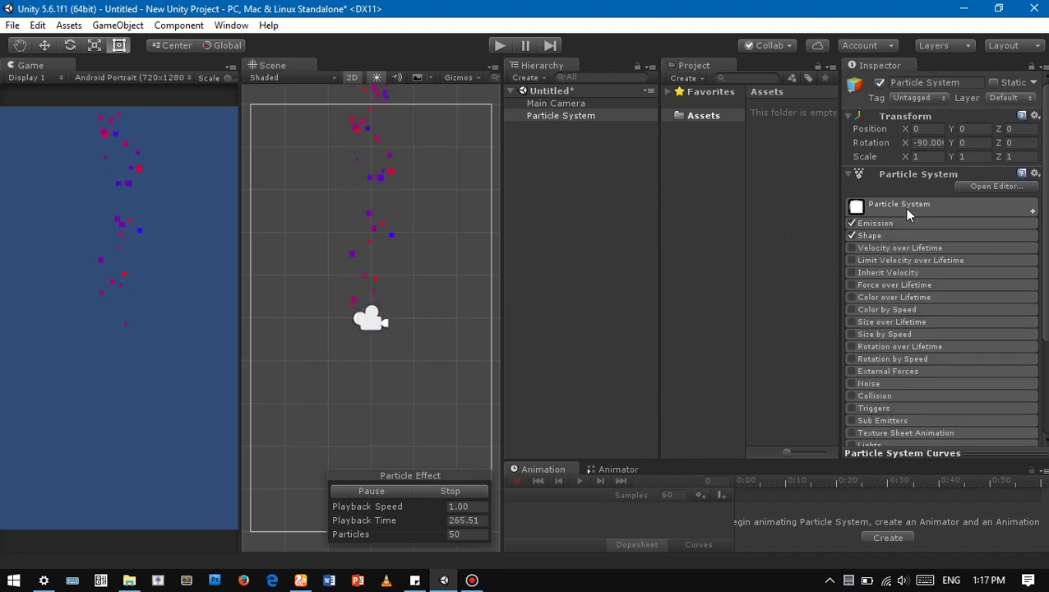
Step: Expand the particle system's main settings and move the system up to the camera frame's upper edge, about Y 4.66
{"action": "left_click", "coordinate": [903, 207]}
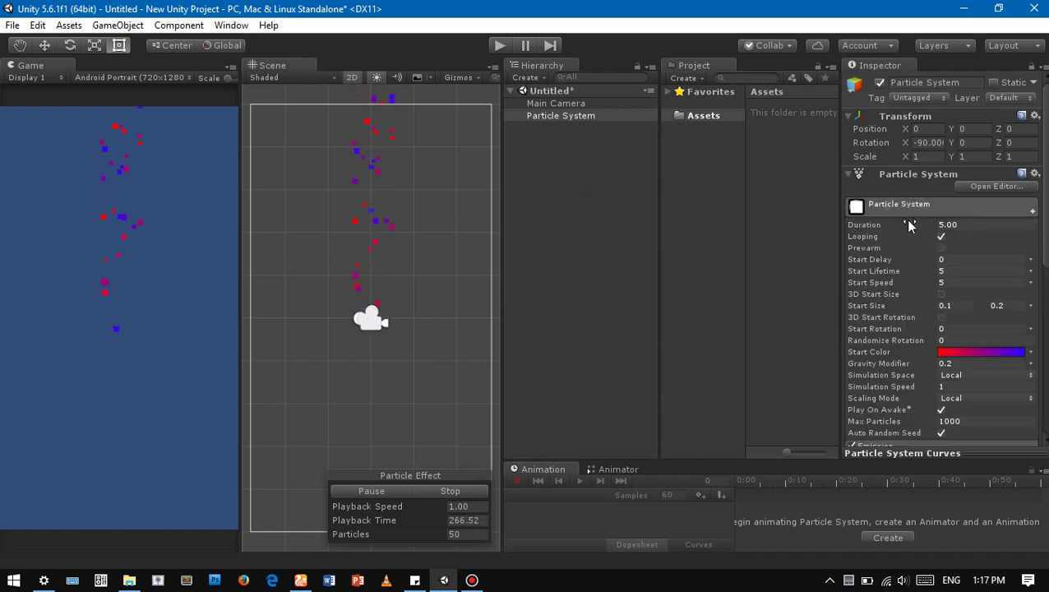
{"action": "left_click", "coordinate": [541, 115]}
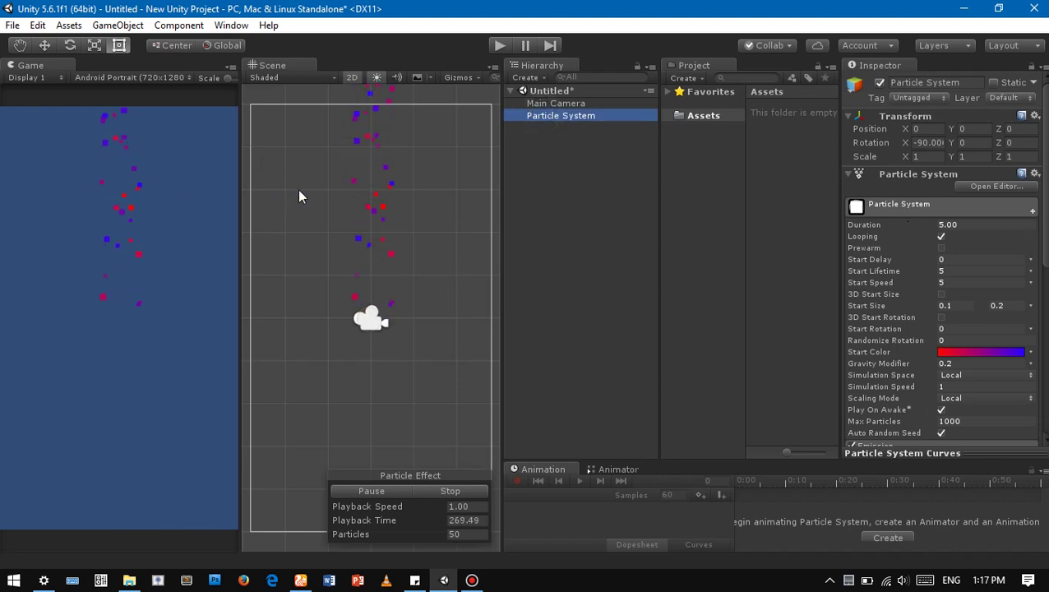
{"action": "left_click", "coordinate": [44, 45]}
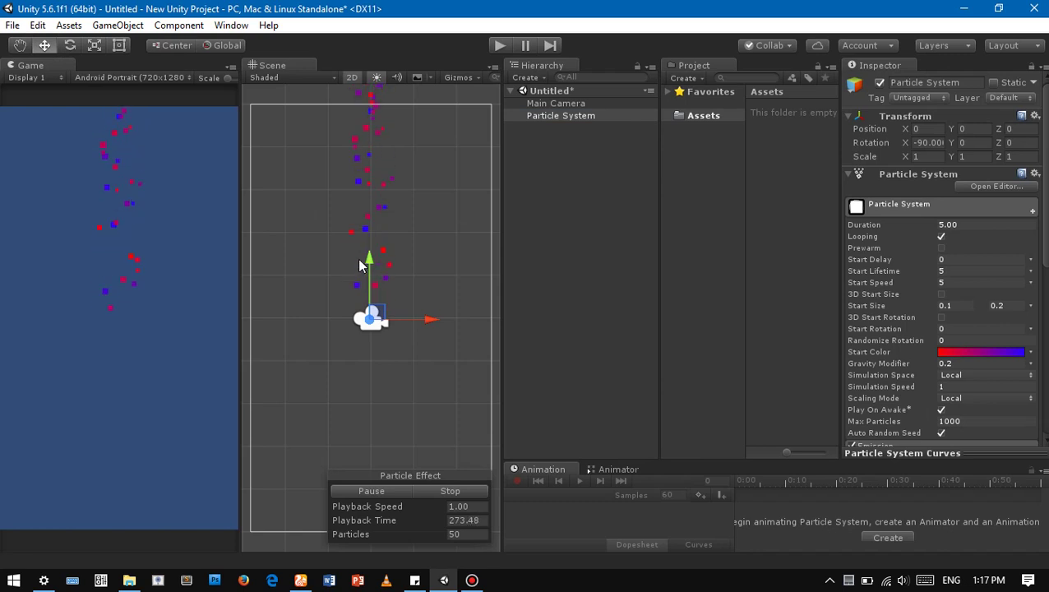
{"action": "left_click_drag", "start_coordinate": [369, 250], "coordinate": [383, 64]}
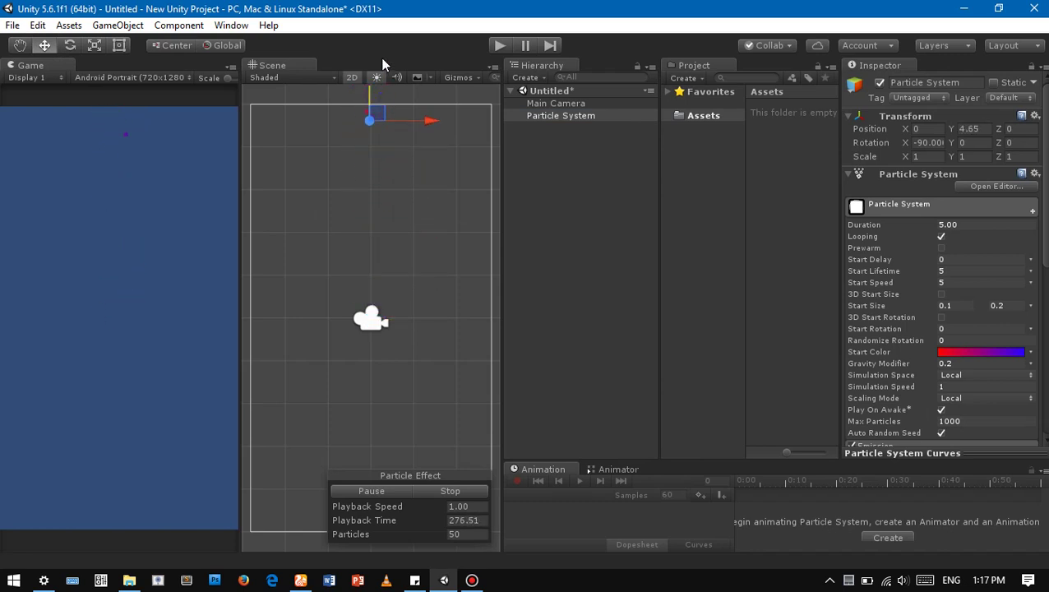
Step: Set the Main Camera's Background color to white (FFFFFF00)
{"action": "left_click", "coordinate": [572, 103]}
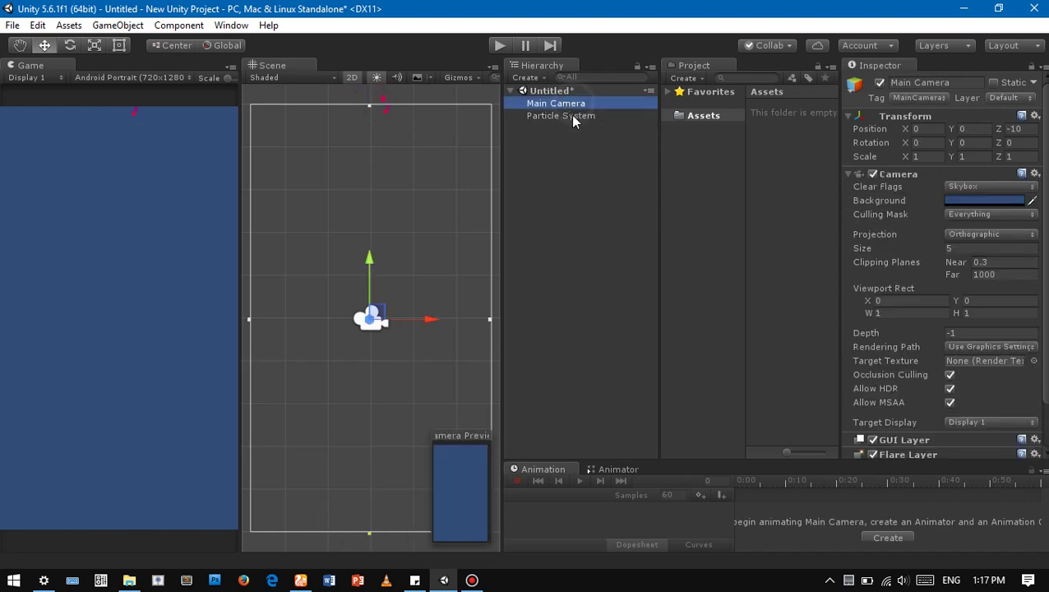
{"action": "left_click", "coordinate": [974, 201]}
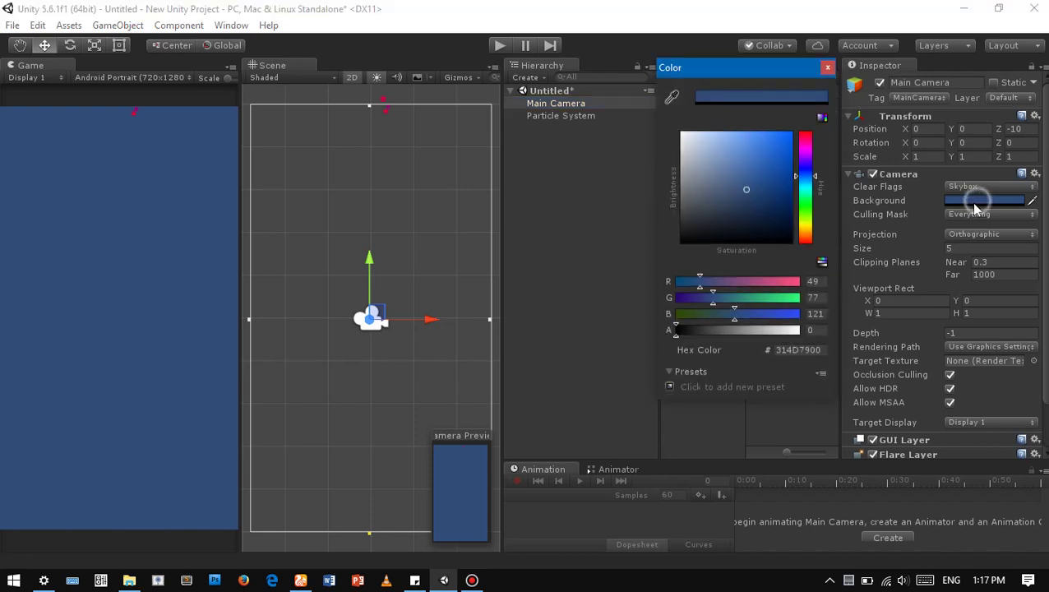
{"action": "mouse_move", "coordinate": [747, 169]}
{"action": "left_mouse_down"}
{"action": "mouse_move", "coordinate": [730, 169]}
{"action": "mouse_move", "coordinate": [655, 102]}
{"action": "left_mouse_up"}
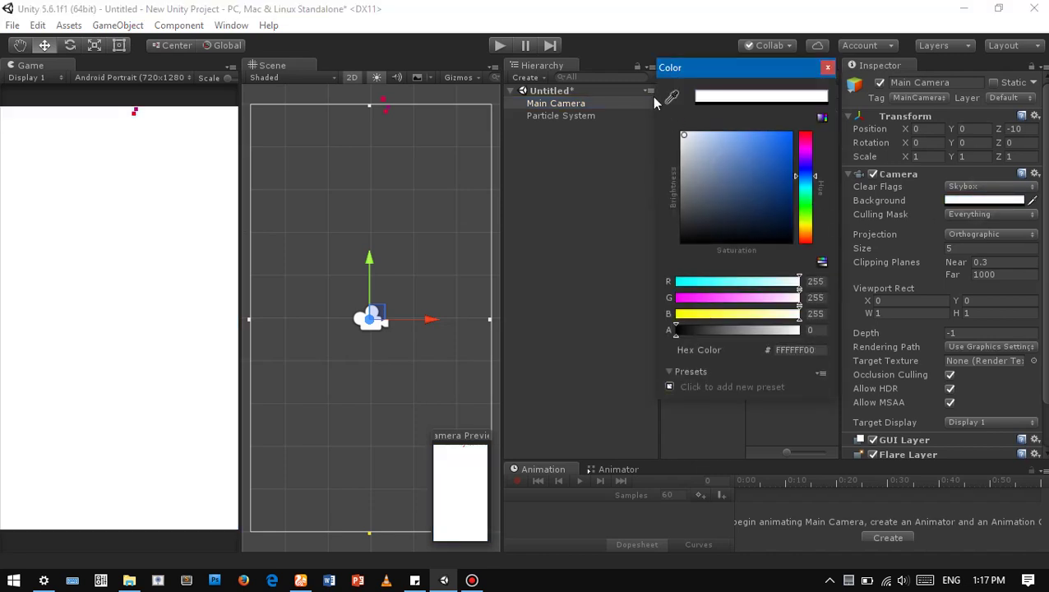
{"action": "left_click", "coordinate": [827, 68]}
{"action": "left_click", "coordinate": [551, 103]}
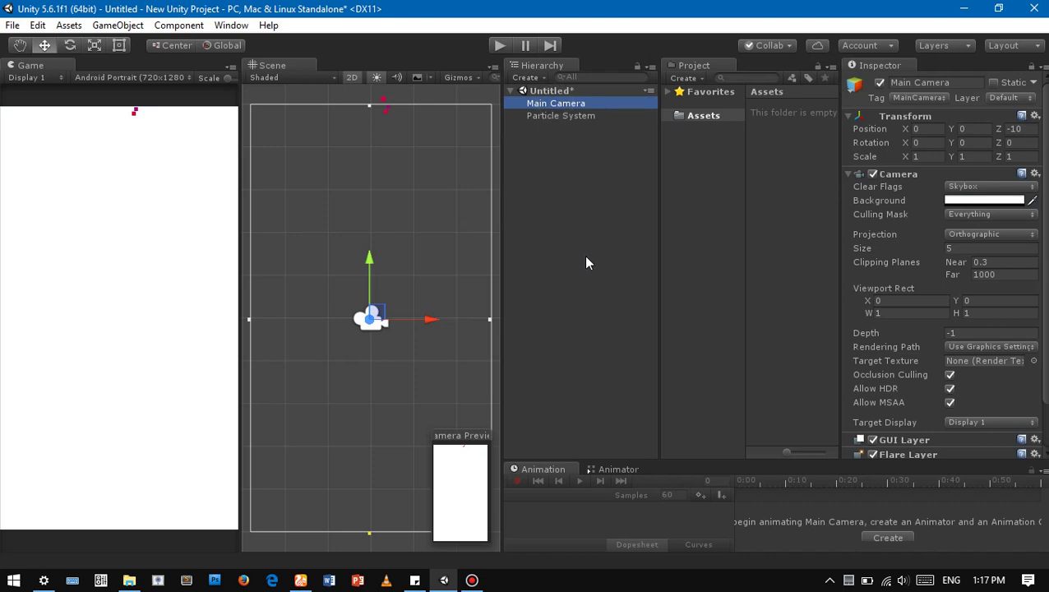
Step: Set the particle system's Gravity Modifier to 1
{"action": "left_click", "coordinate": [584, 118]}
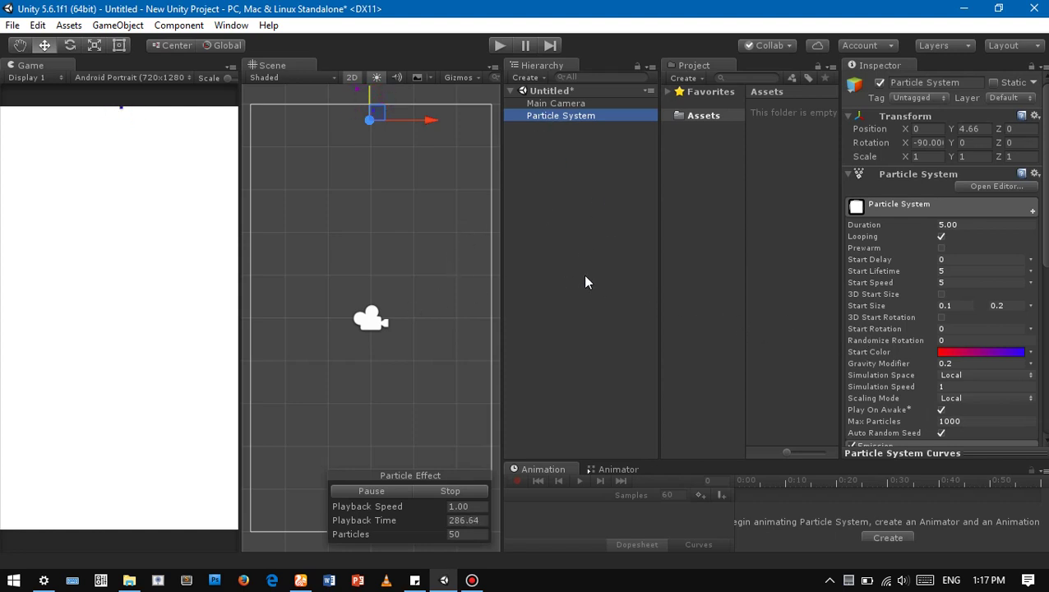
{"action": "left_click", "coordinate": [960, 355]}
{"action": "left_click", "coordinate": [961, 361]}
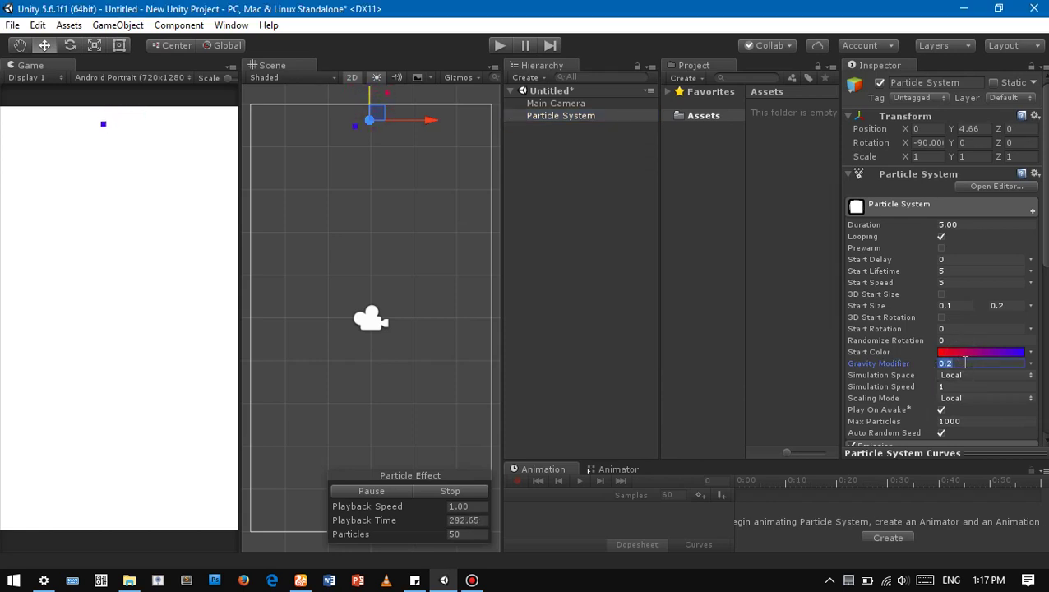
{"action": "type", "text": "1"}
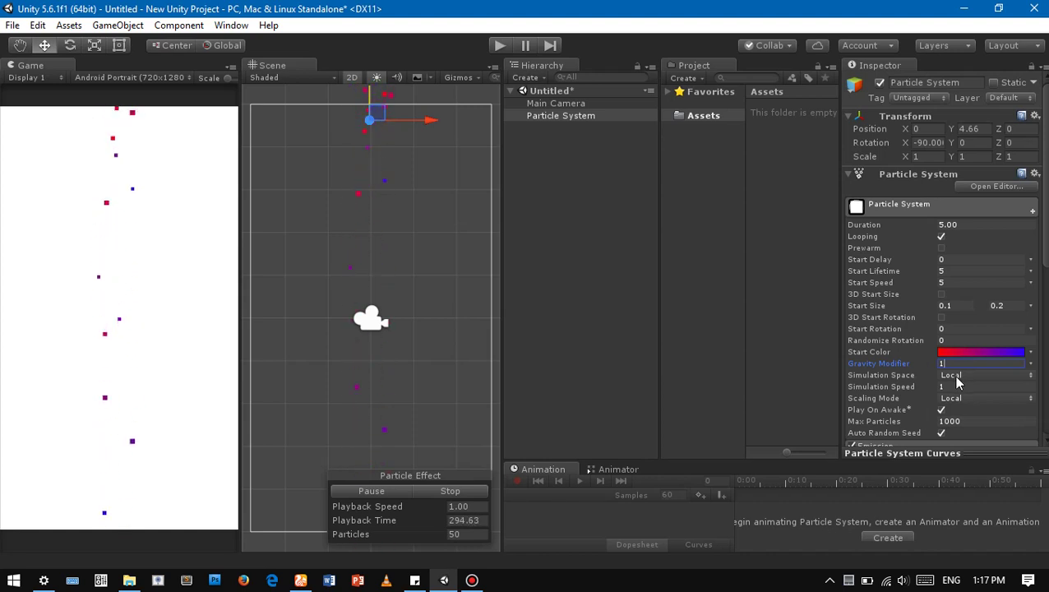
Step: Widen the particle system's Box emission shape in the scene past both sides of the camera frame, to a Box X of about 6.14
{"action": "left_click", "coordinate": [580, 116]}
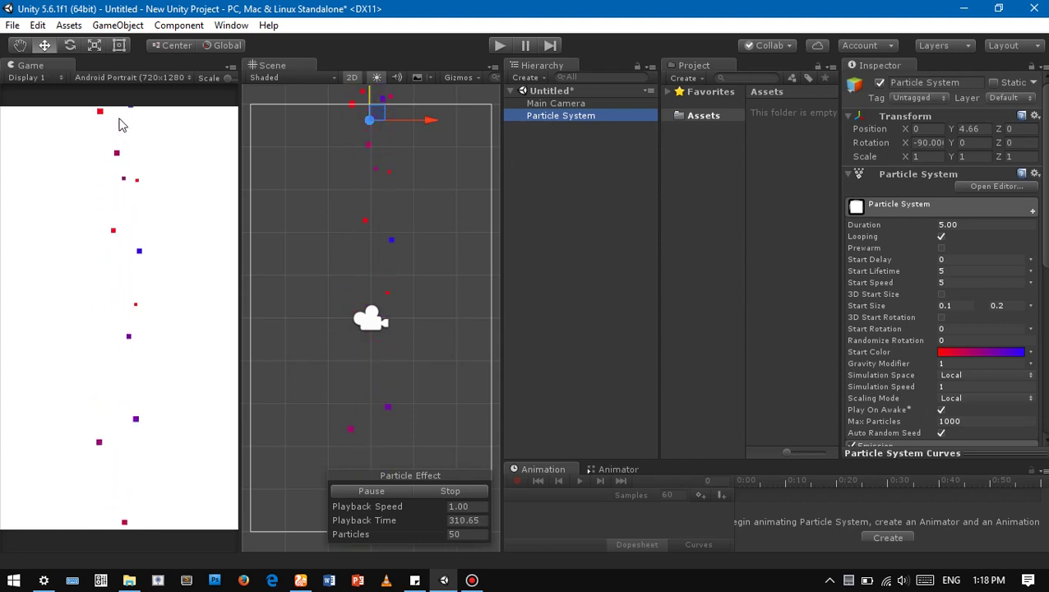
{"action": "left_click", "coordinate": [118, 46]}
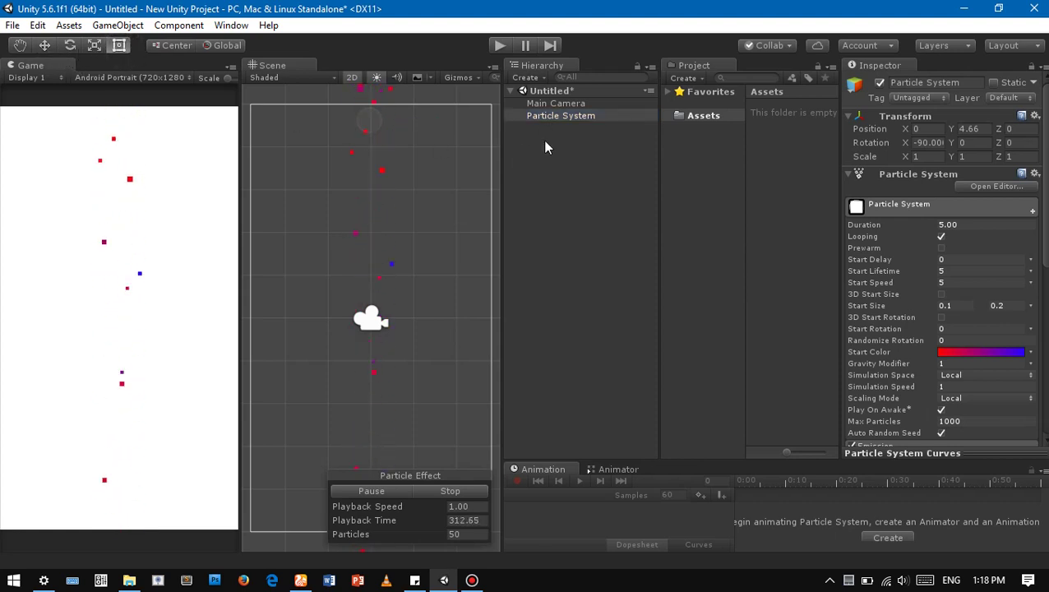
{"action": "left_click", "coordinate": [536, 115]}
{"action": "left_click", "coordinate": [960, 211]}
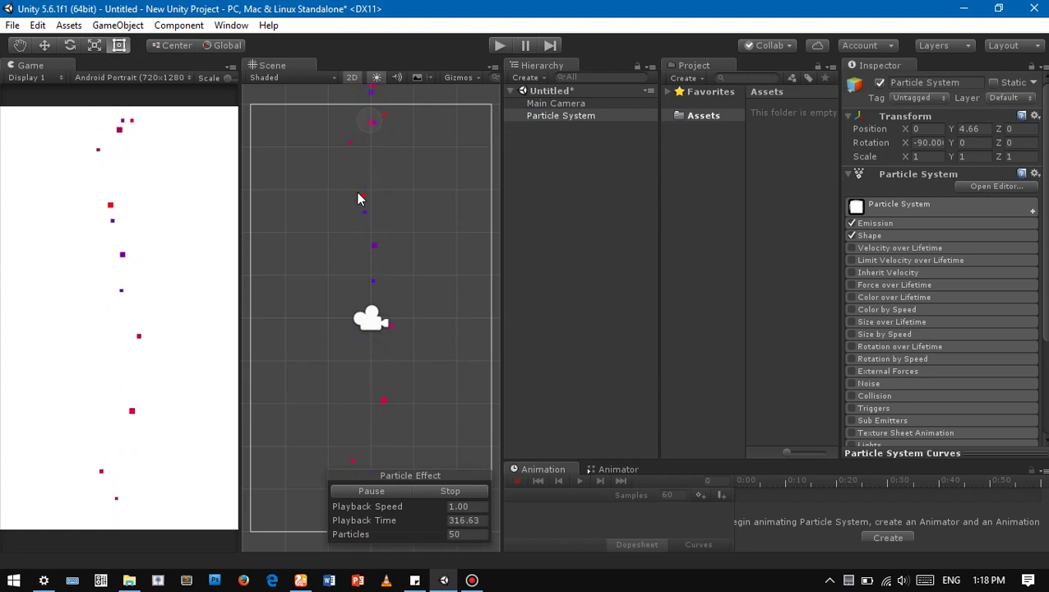
{"action": "scroll", "coordinate": [358, 198], "scroll_direction": "down", "scroll_amount": 2}
{"action": "key", "text": "w"}
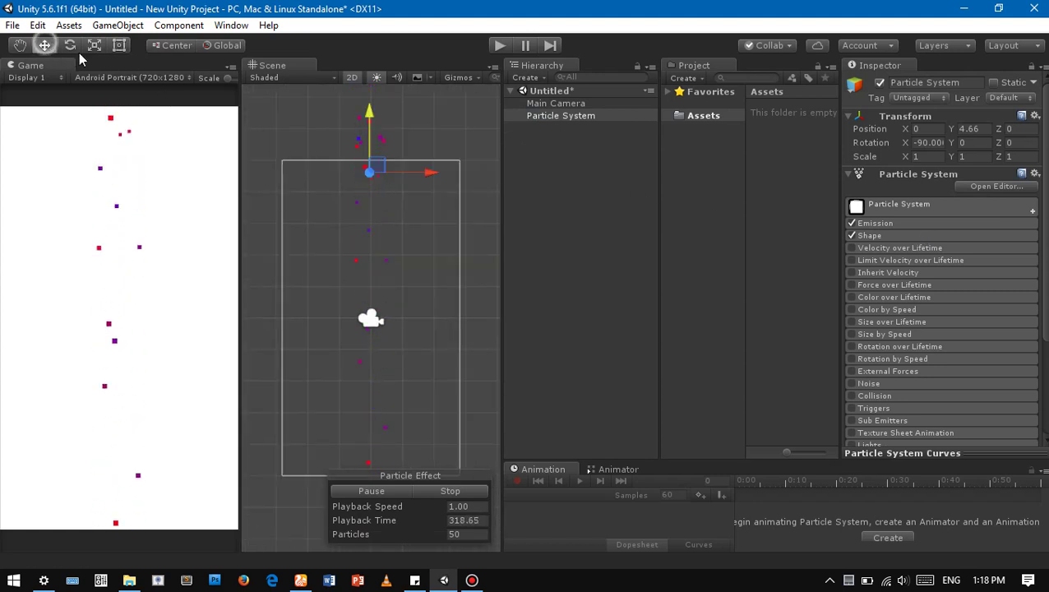
{"action": "left_click", "coordinate": [556, 120]}
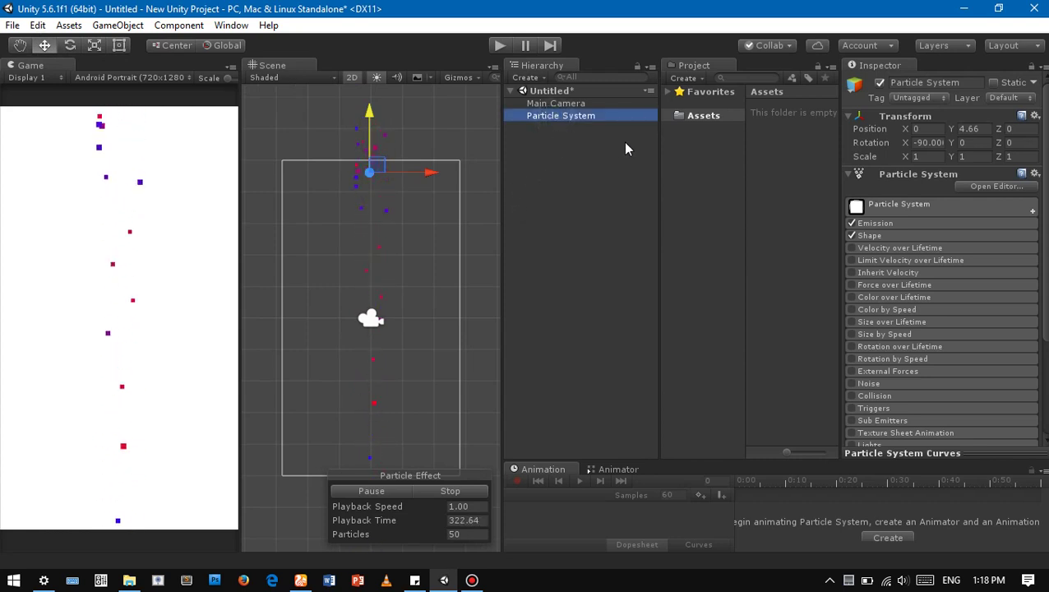
{"action": "left_click", "coordinate": [907, 235]}
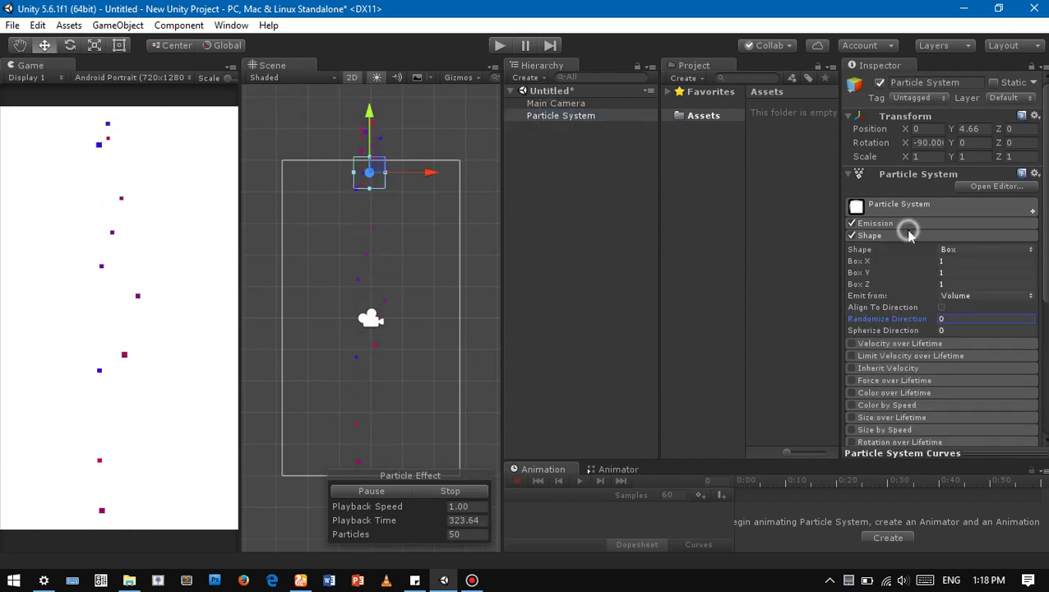
{"action": "left_click", "coordinate": [973, 249]}
{"action": "left_click", "coordinate": [950, 320]}
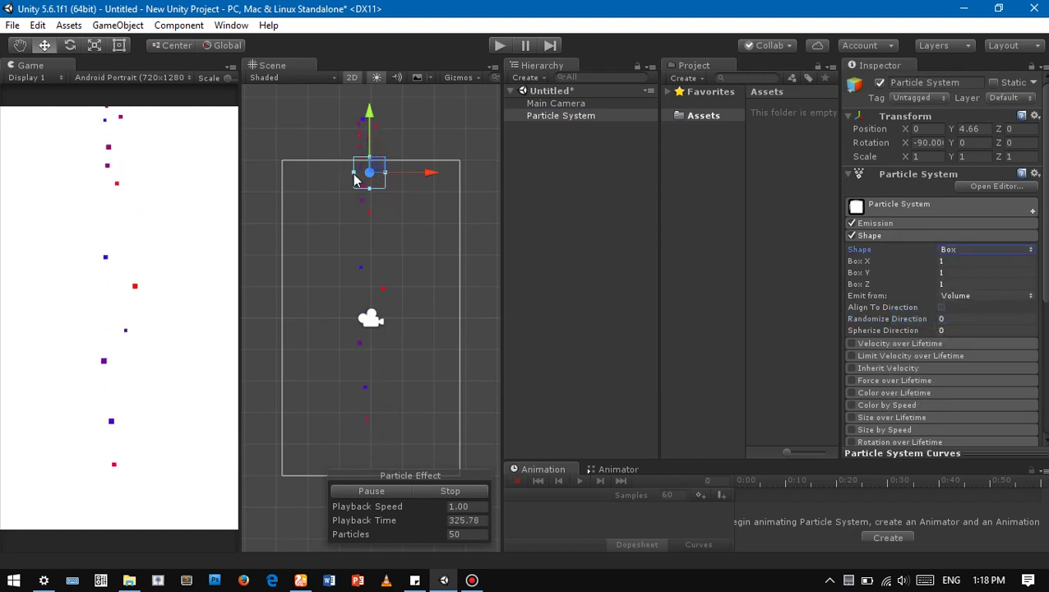
{"action": "left_click_drag", "start_coordinate": [353, 172], "coordinate": [273, 171]}
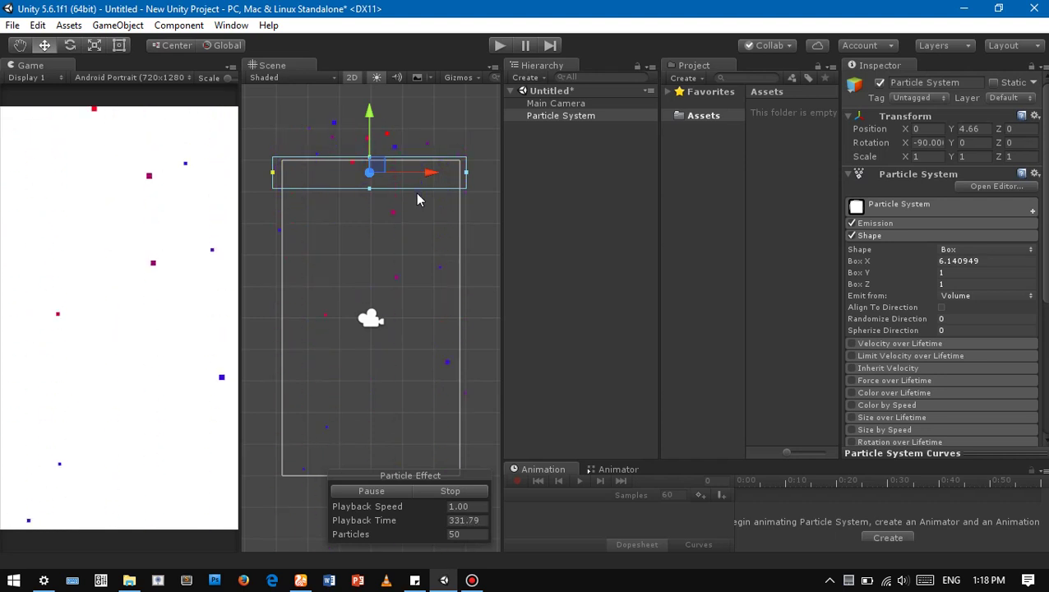
Step: Move the particle system up just above the camera frame, to about Y 5.59, and collapse the Shape module
{"action": "left_click_drag", "start_coordinate": [370, 122], "coordinate": [370, 93]}
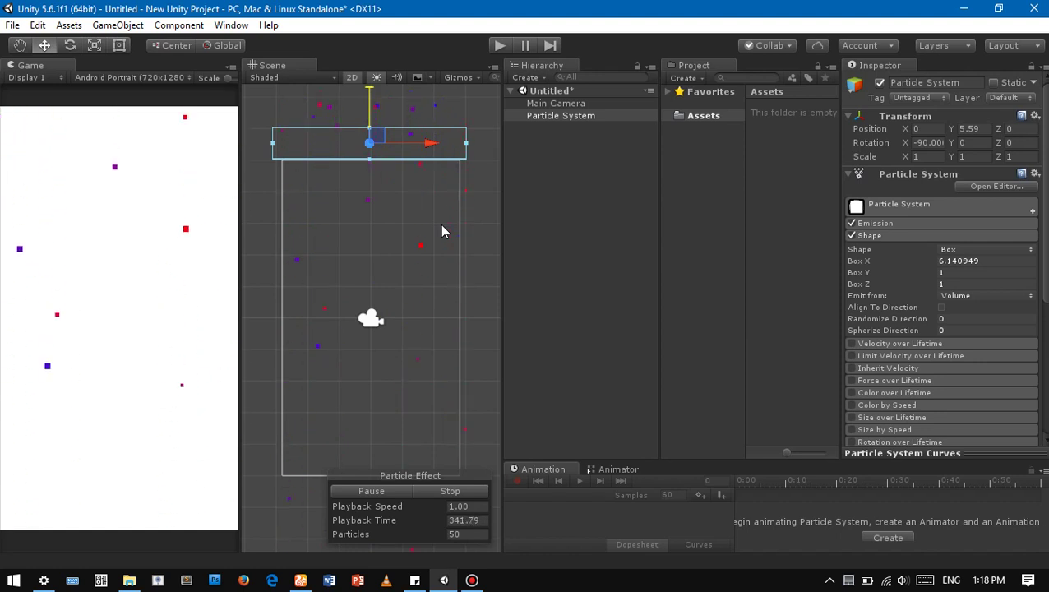
{"action": "left_click", "coordinate": [907, 235]}
Step: Set the particle system's Gravity Modifier to 2 and collapse its main module
{"action": "left_click", "coordinate": [904, 205]}
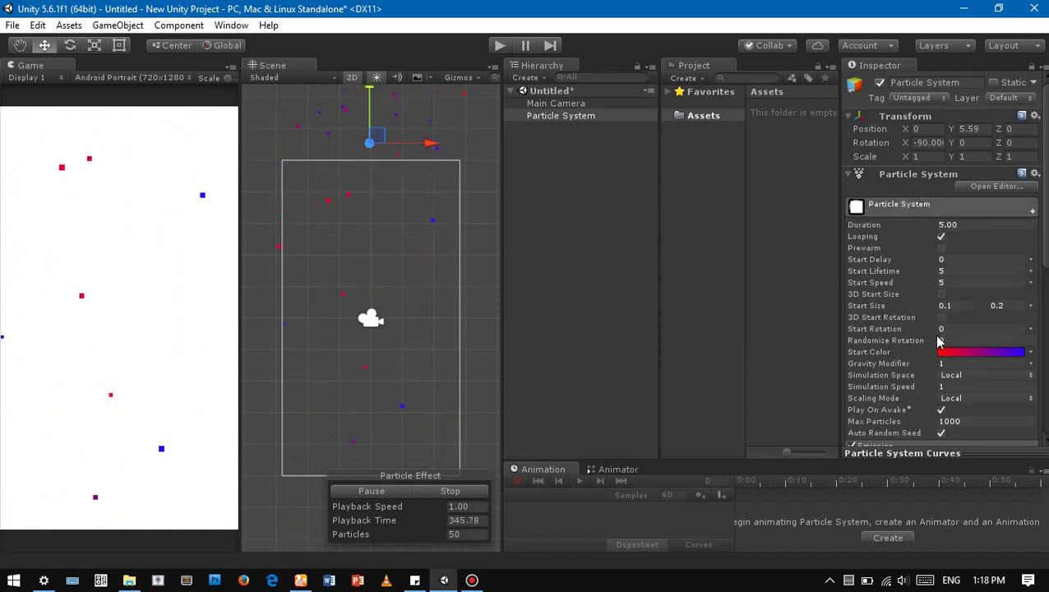
{"action": "scroll", "coordinate": [958, 389], "scroll_direction": "down", "scroll_amount": 2}
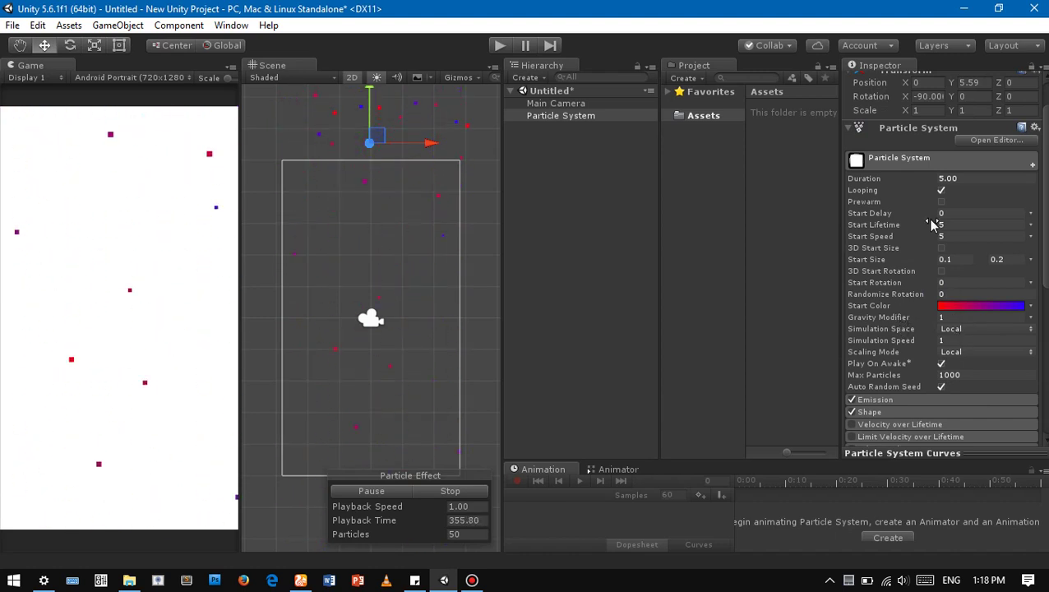
{"action": "left_click", "coordinate": [956, 317]}
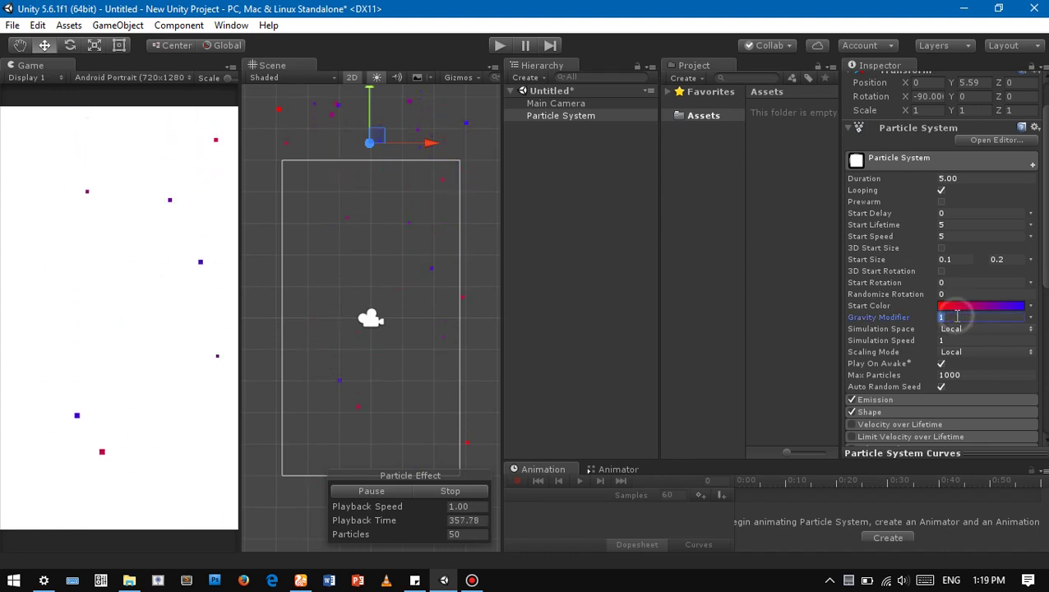
{"action": "type", "text": "2"}
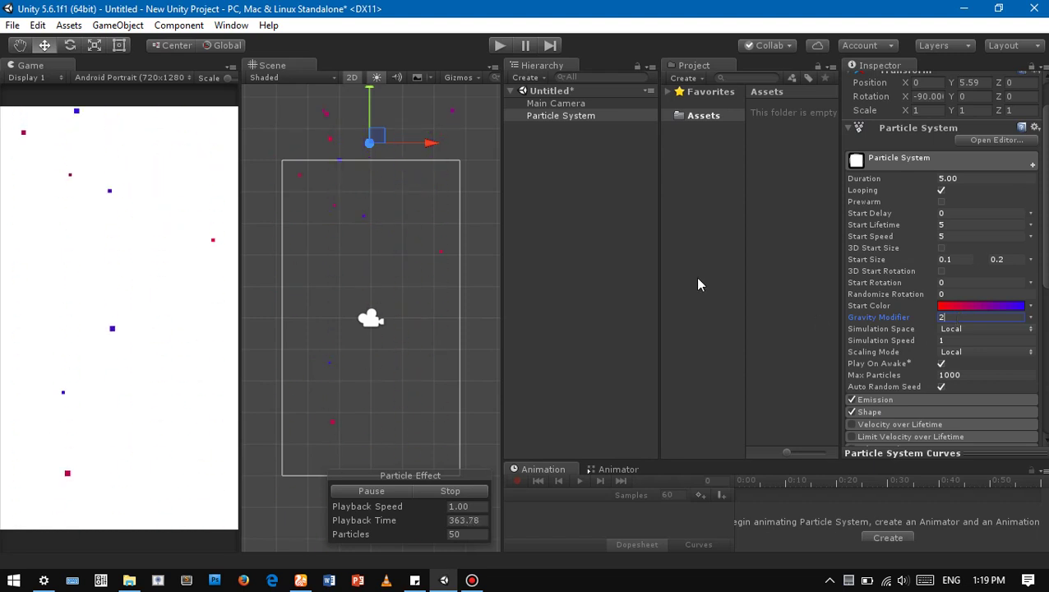
{"action": "left_click", "coordinate": [545, 115]}
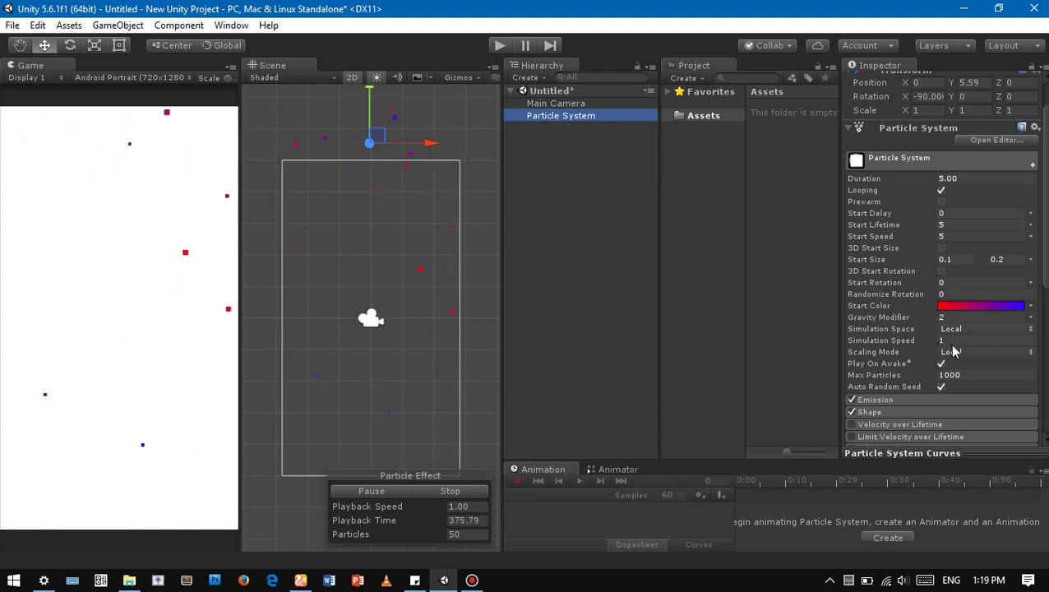
{"action": "left_click", "coordinate": [891, 158]}
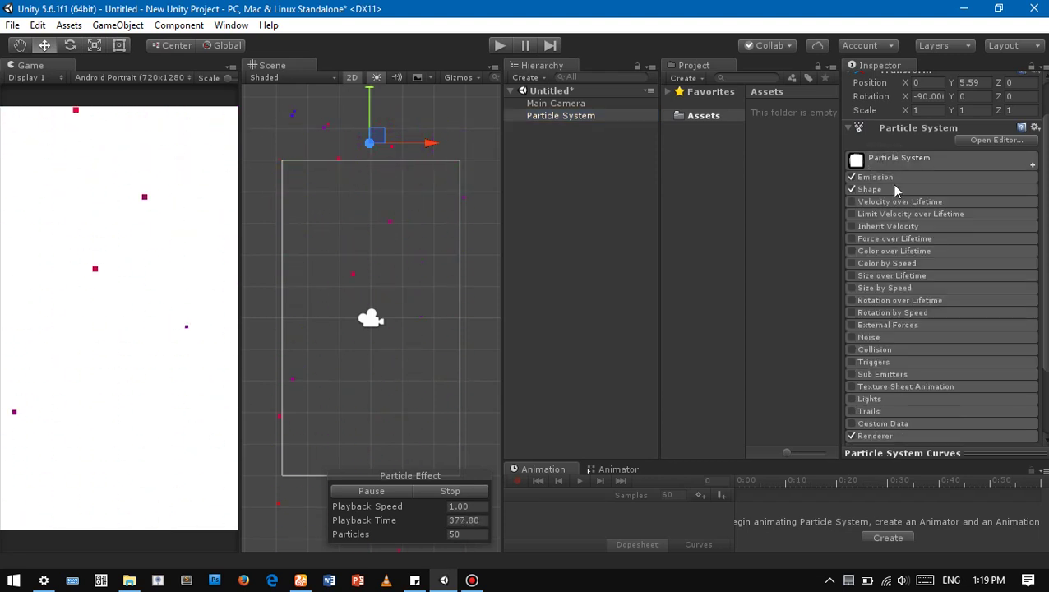
Step: Add a burst at time 0.00 to the Emission module and set its minimum to 10 particles
{"action": "left_click", "coordinate": [875, 177]}
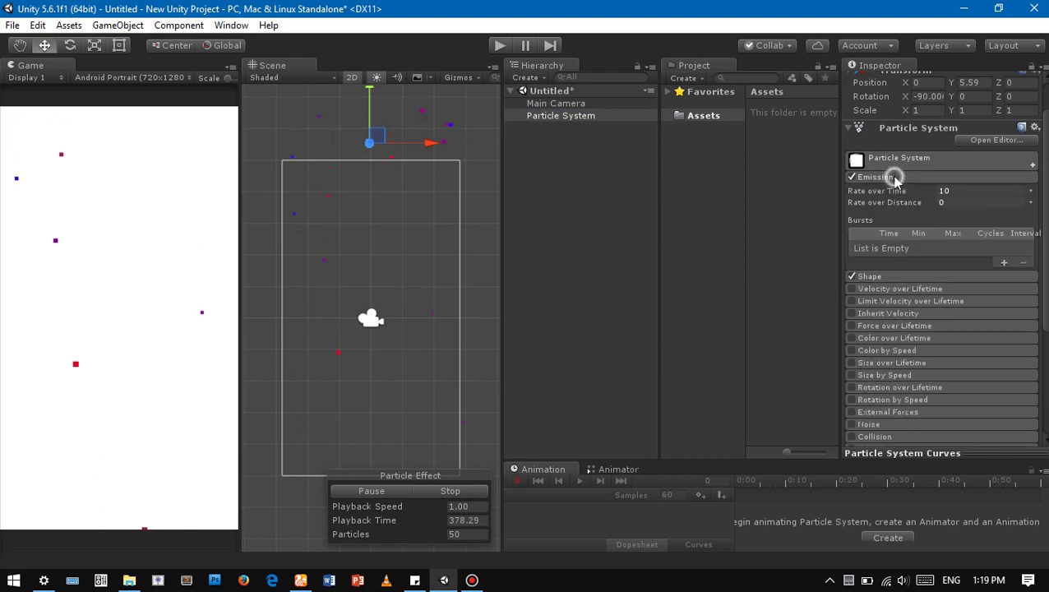
{"action": "left_click", "coordinate": [1003, 263]}
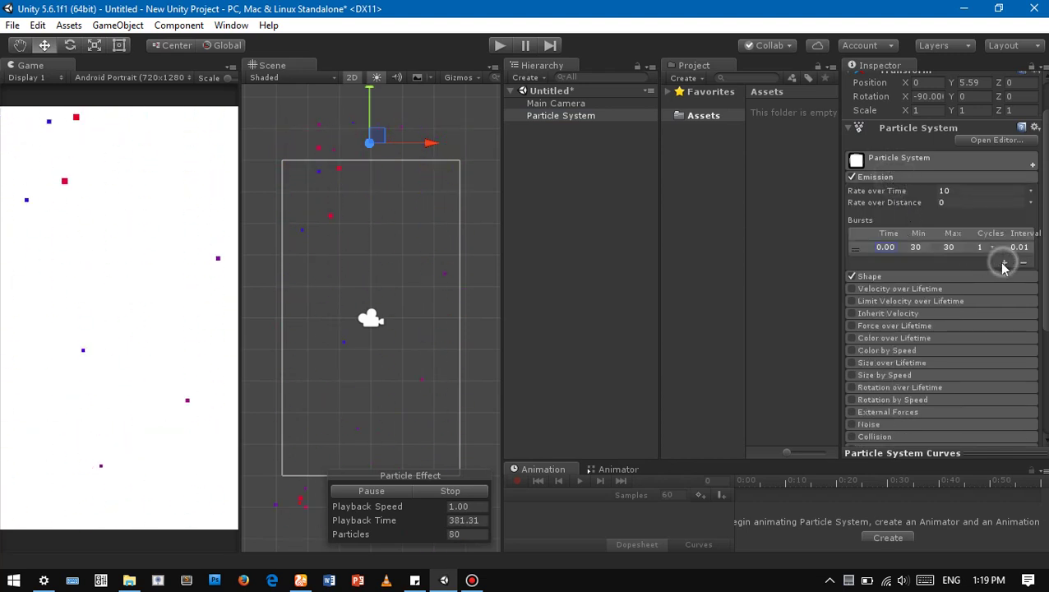
{"action": "left_click", "coordinate": [920, 247]}
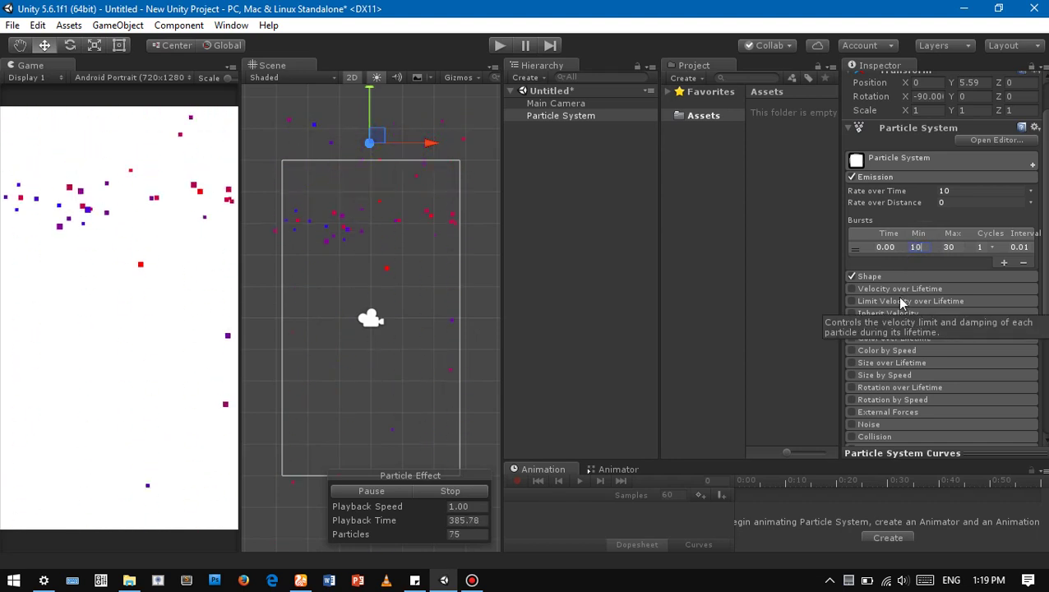
{"action": "type", "text": "10"}
{"action": "key", "text": "Tab"}
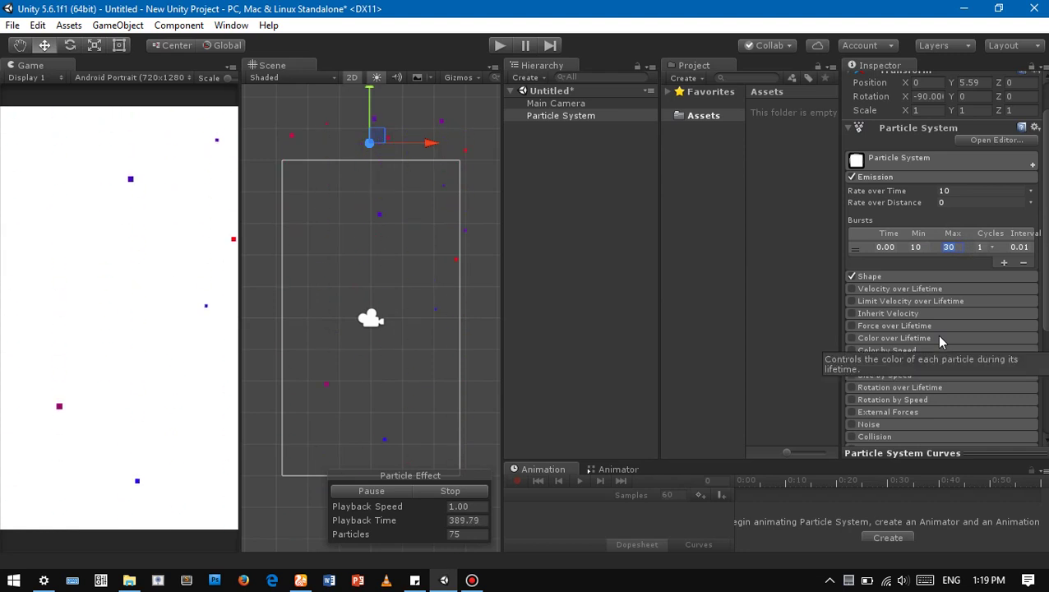
Step: Try maximum values of 50, 30 and 10 particles for the emission burst
{"action": "type", "text": "50"}
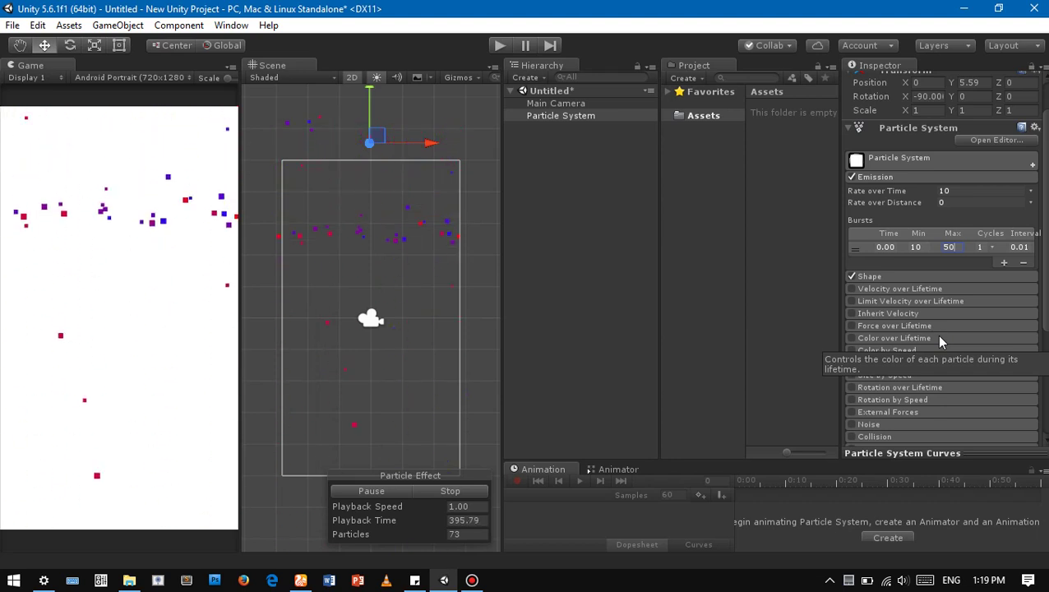
{"action": "key", "text": "ctrl+a"}
{"action": "type", "text": "30"}
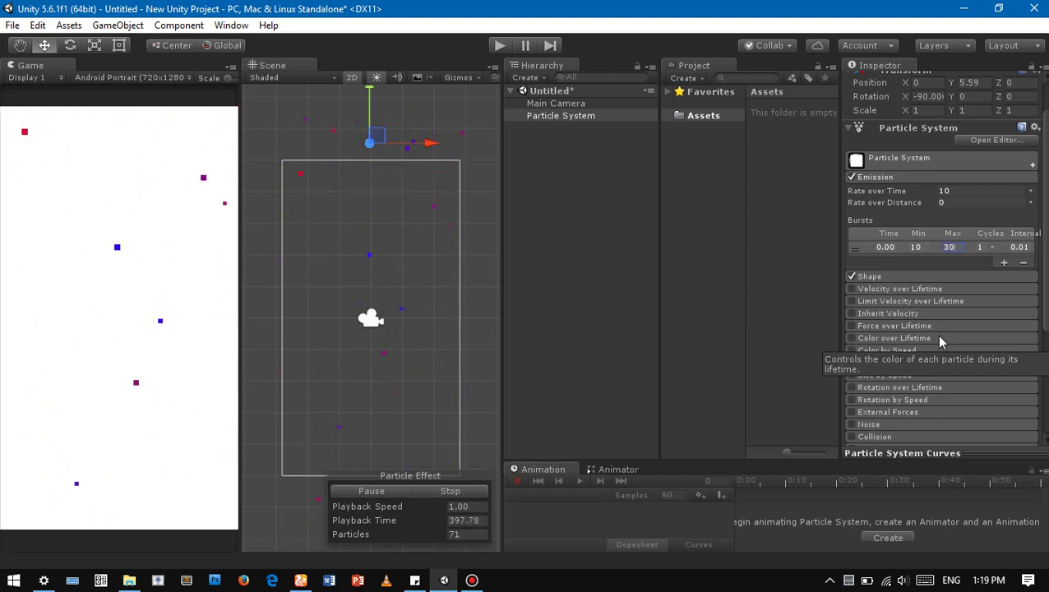
{"action": "key", "text": "BackSpace"}
{"action": "key", "text": "BackSpace"}
{"action": "type", "text": "10"}
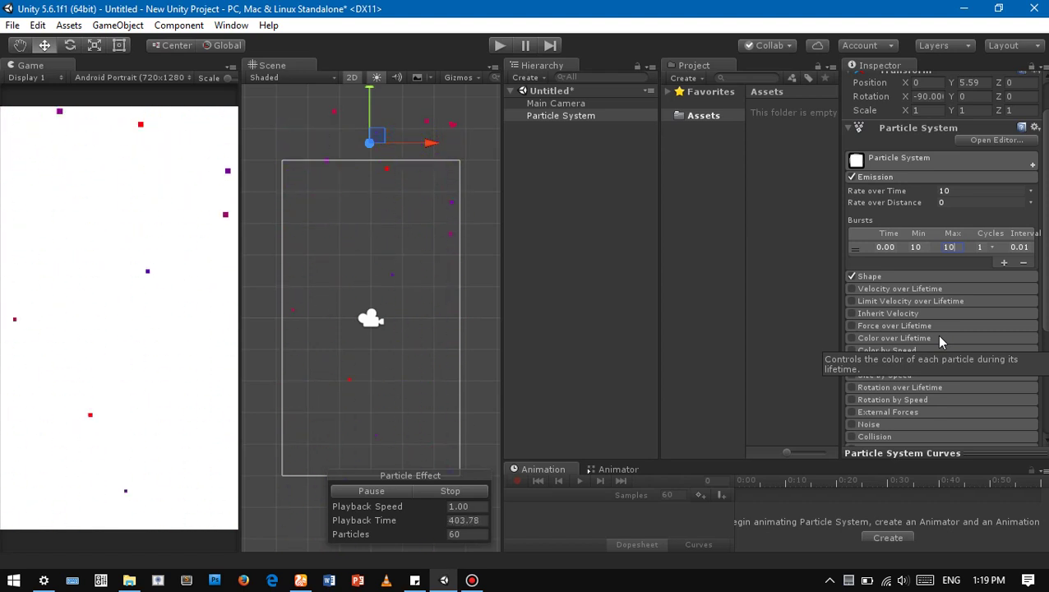
Step: Set the emission burst's maximum to 30 particles and collapse the Emission module
{"action": "key", "text": "BackSpace"}
{"action": "key", "text": "BackSpace"}
{"action": "type", "text": "30"}
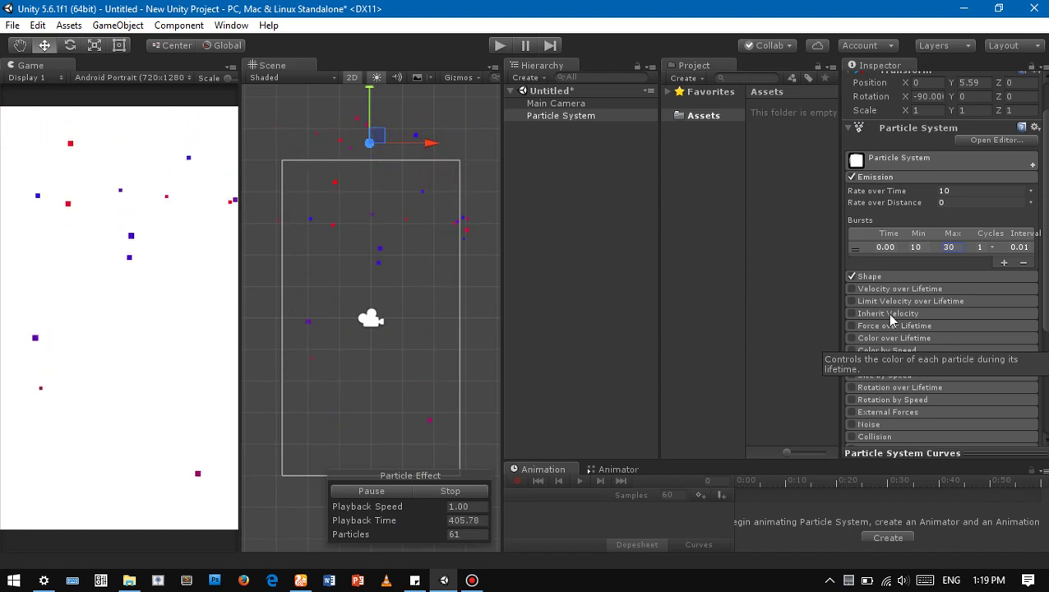
{"action": "left_click", "coordinate": [886, 177]}
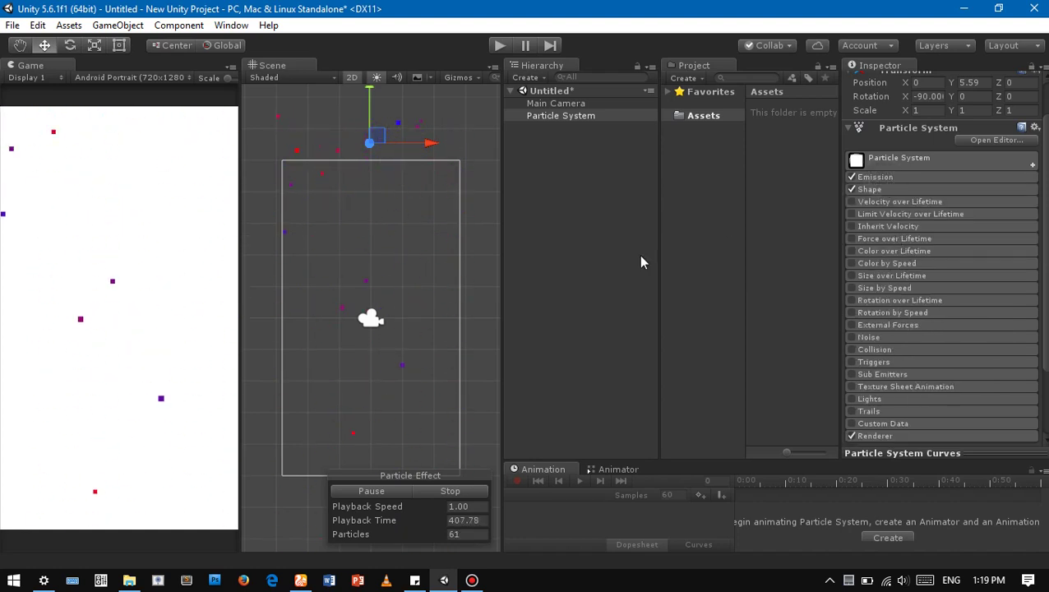
Step: Run the scene in play mode to preview the falling particles, and stop it
{"action": "left_click", "coordinate": [551, 117]}
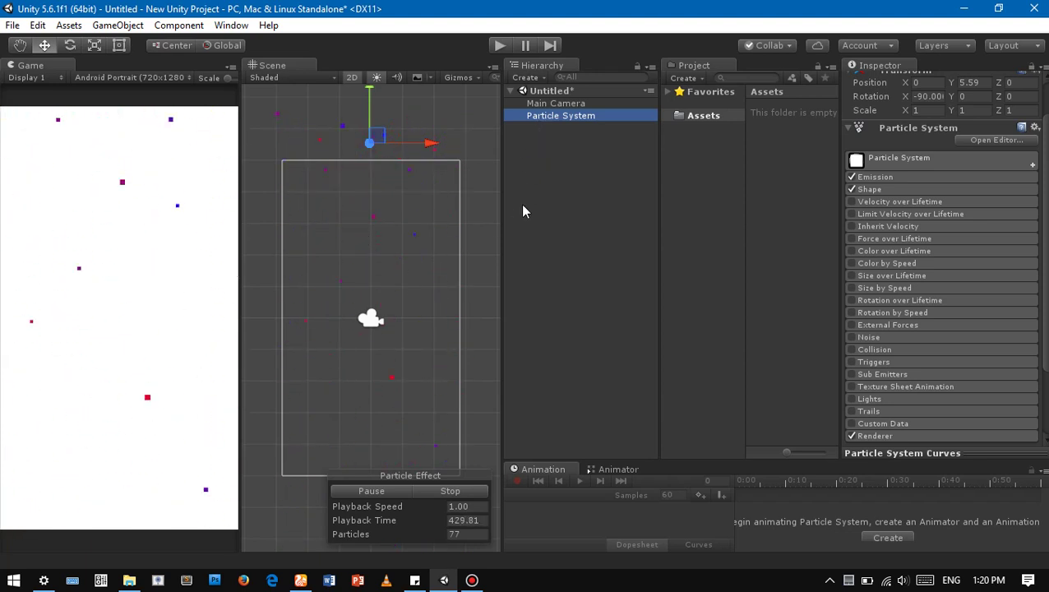
{"action": "left_click", "coordinate": [496, 51]}
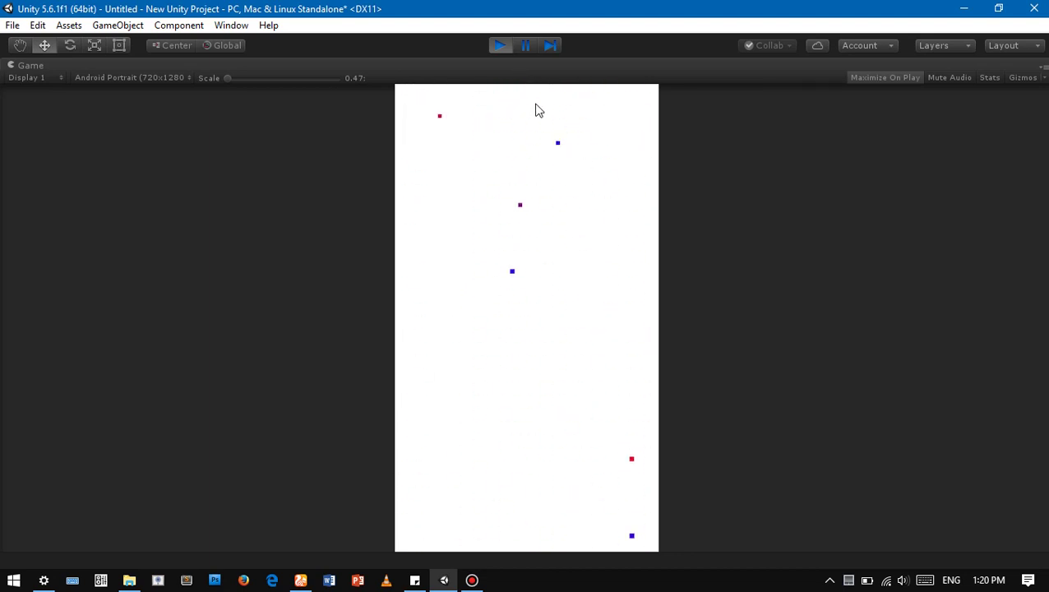
{"action": "left_click", "coordinate": [500, 48]}
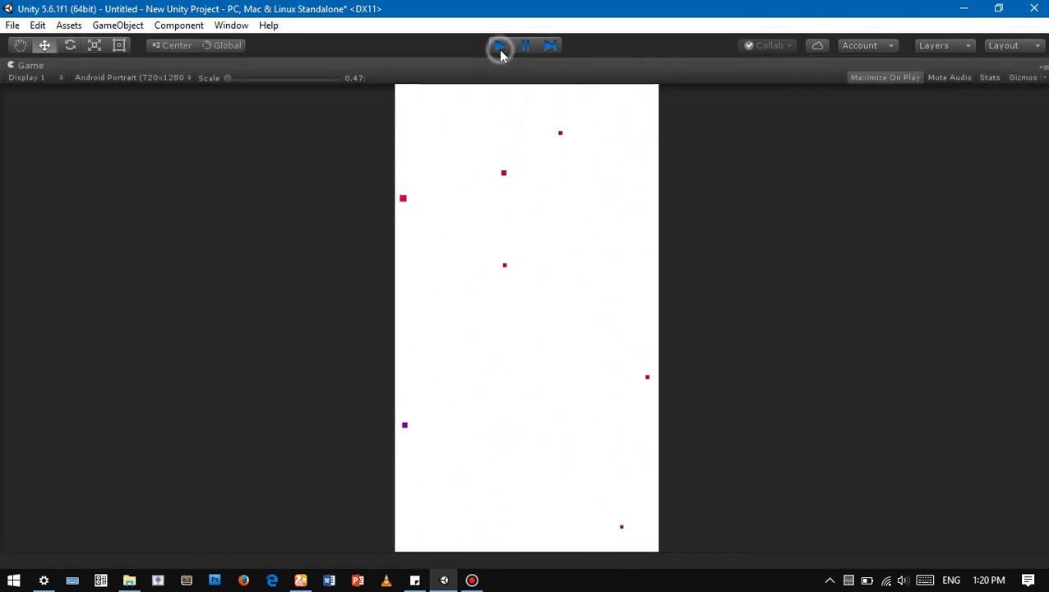